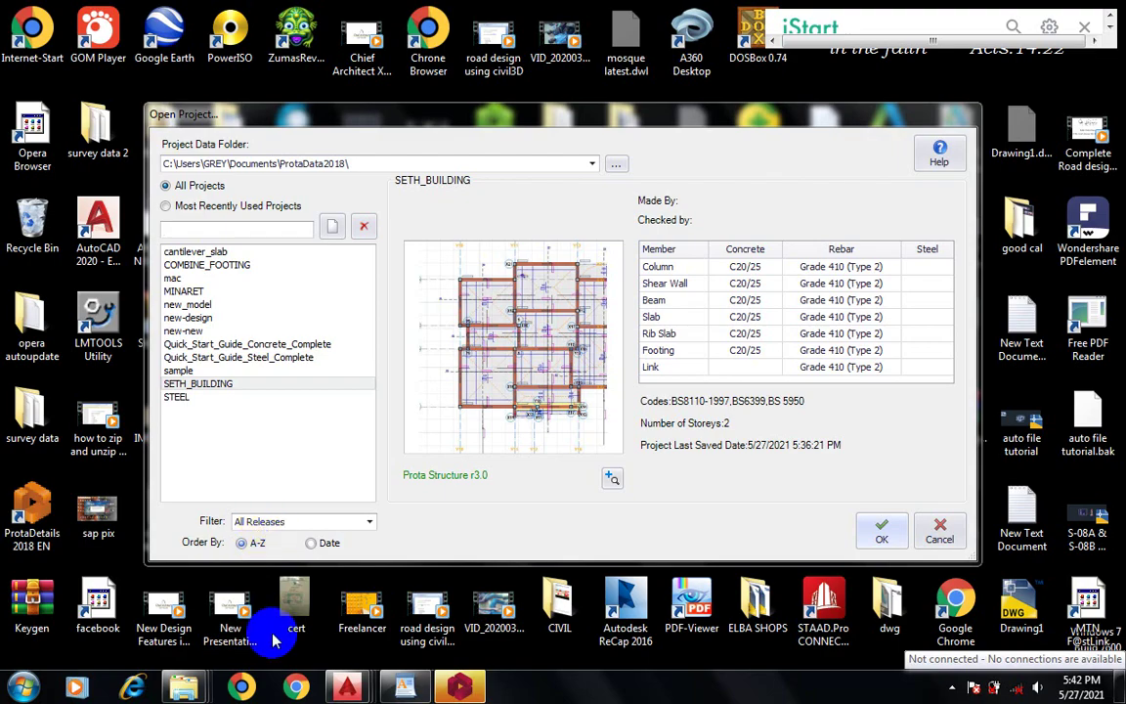
Switch to the WordPad document and review its contact details and list of software courses taught
{"action": "left_click", "coordinate": [397, 684]}
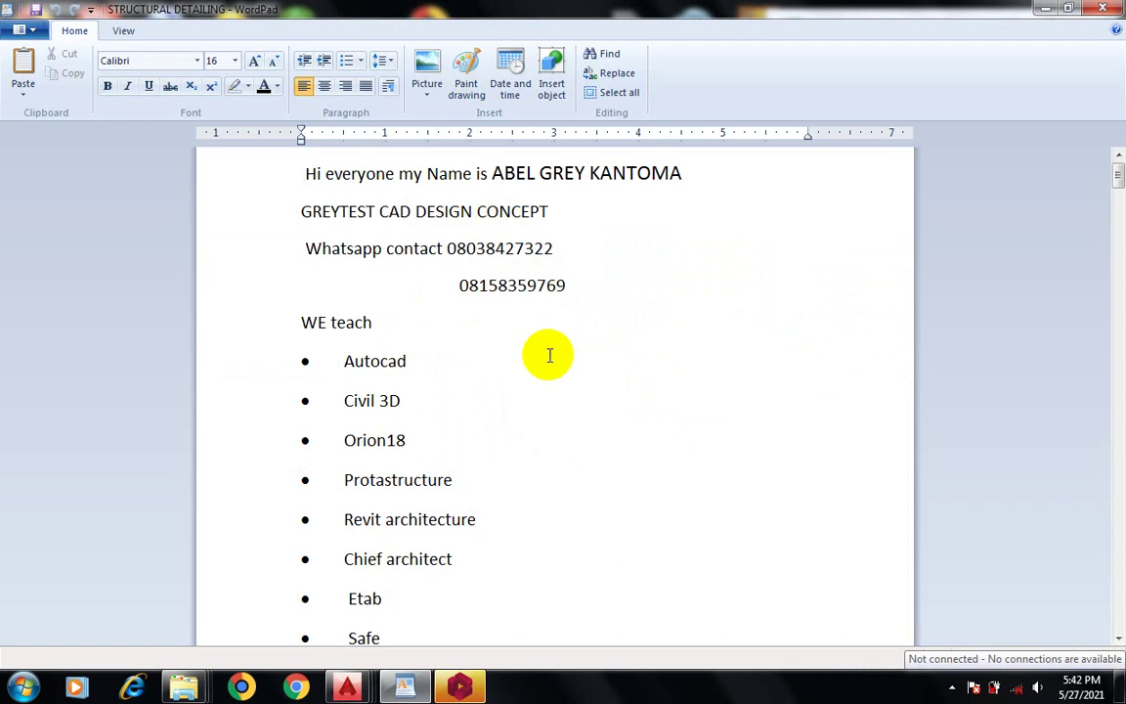
{"action": "scroll", "coordinate": [465, 365], "scroll_direction": "down", "scroll_amount": 2}
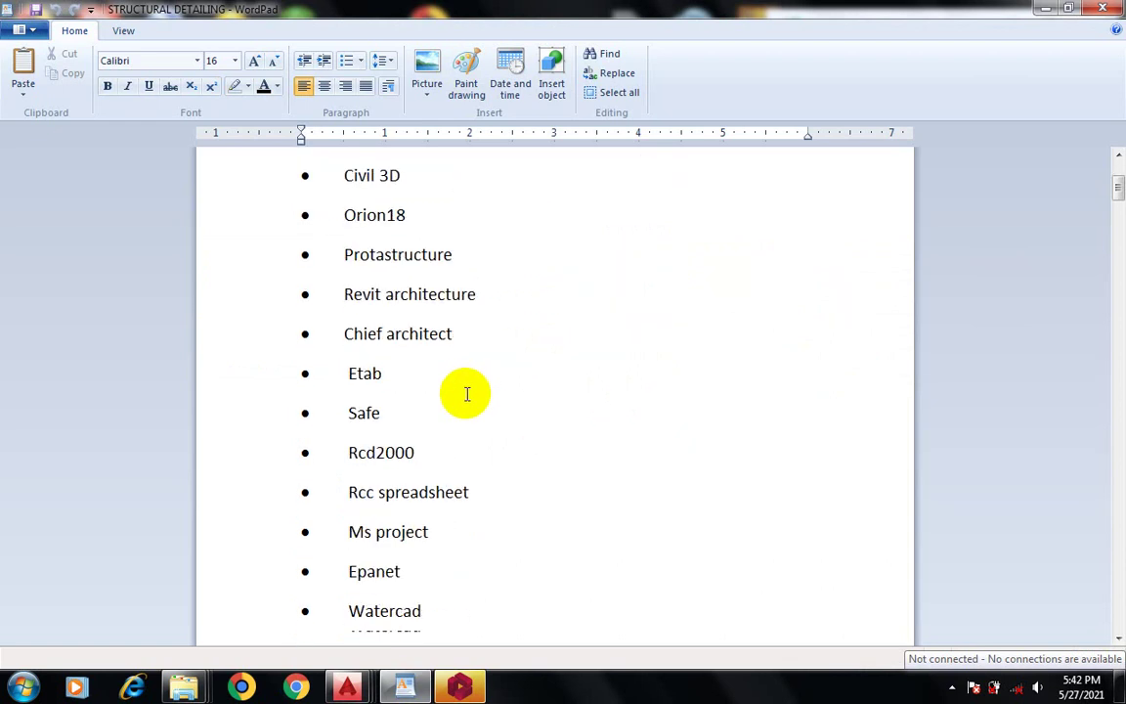
{"action": "scroll", "coordinate": [465, 342], "scroll_direction": "up", "scroll_amount": 1}
{"action": "scroll", "coordinate": [471, 325], "scroll_direction": "down", "scroll_amount": 1}
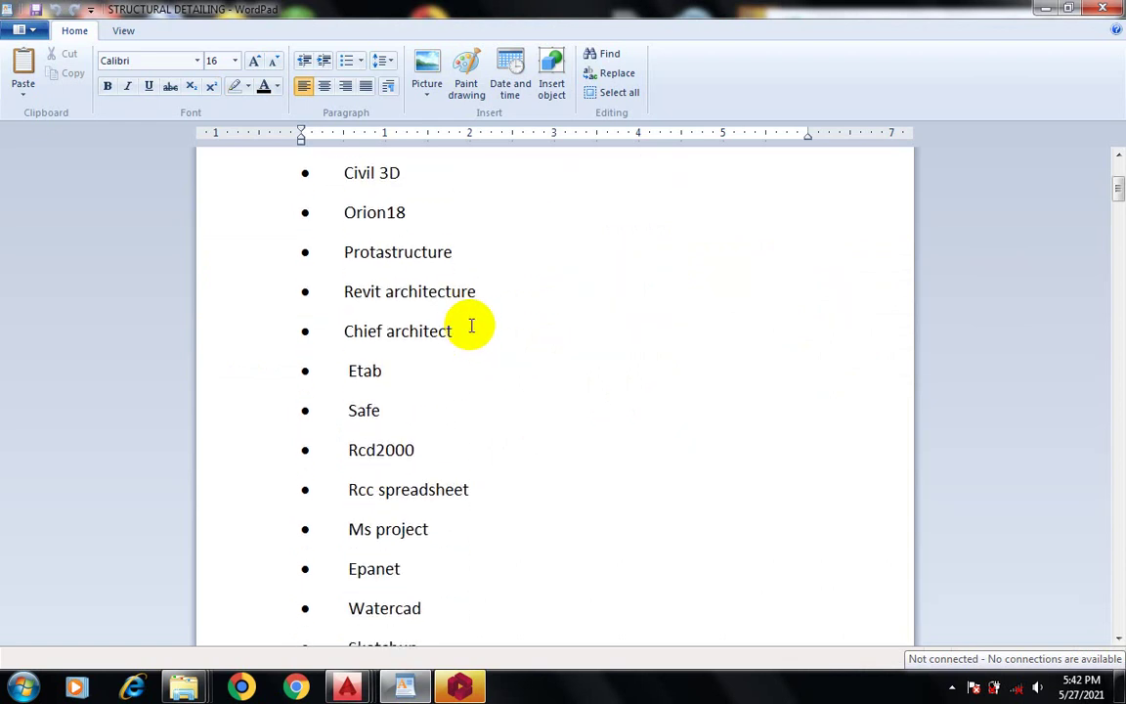
{"action": "scroll", "coordinate": [471, 326], "scroll_direction": "down", "scroll_amount": 1}
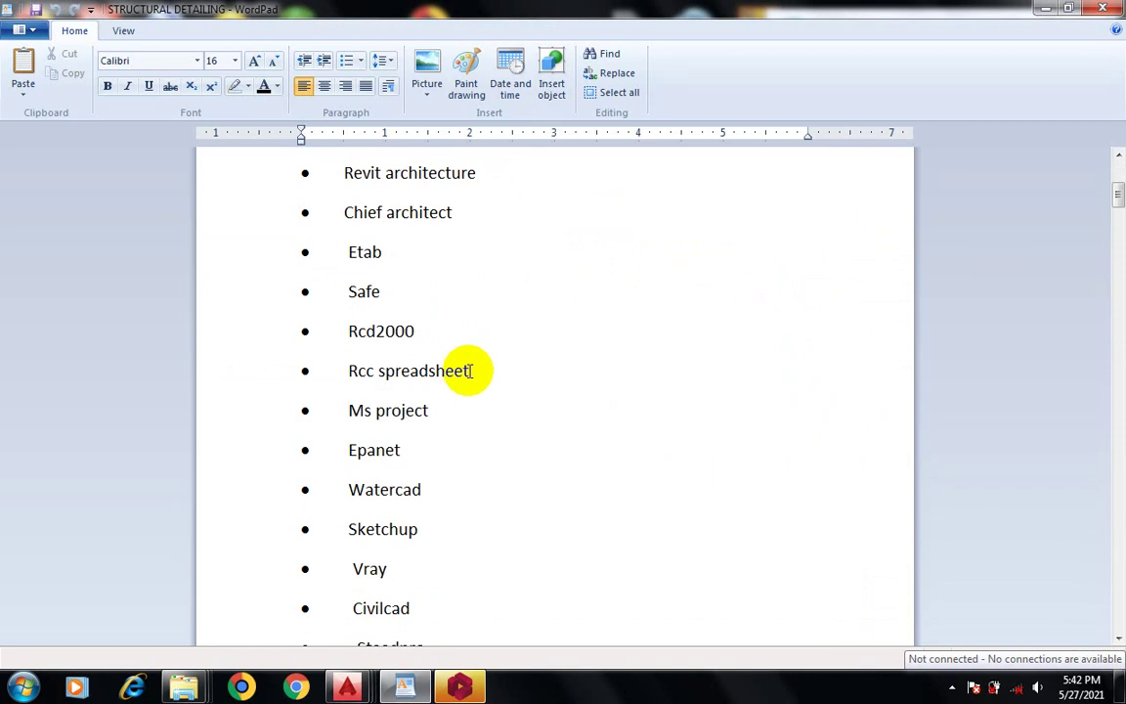
{"action": "scroll", "coordinate": [472, 337], "scroll_direction": "down", "scroll_amount": 3}
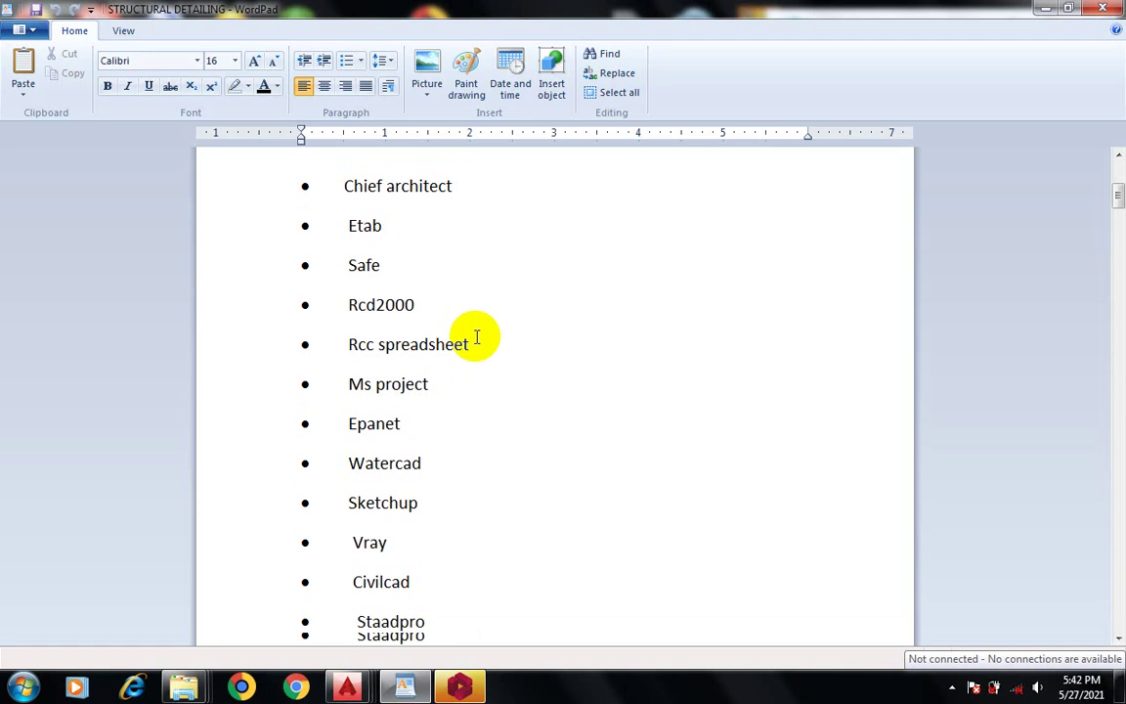
{"action": "scroll", "coordinate": [475, 332], "scroll_direction": "up", "scroll_amount": 3}
{"action": "scroll", "coordinate": [472, 322], "scroll_direction": "up", "scroll_amount": 3}
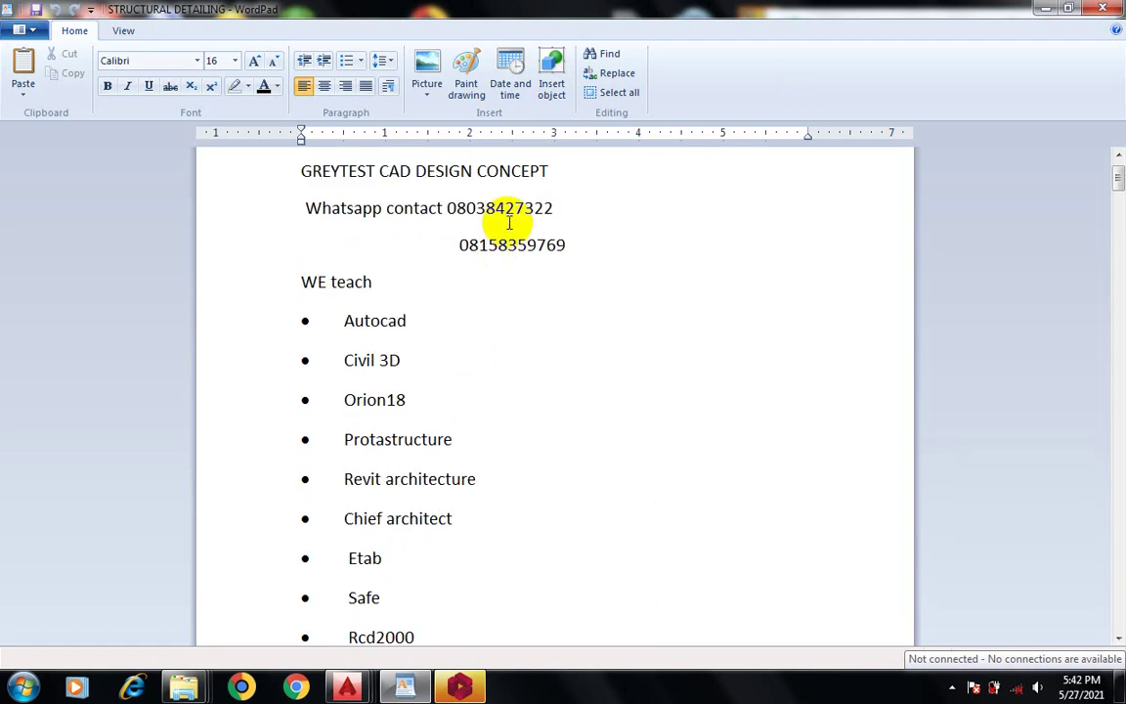
{"action": "left_click", "coordinate": [1041, 12]}
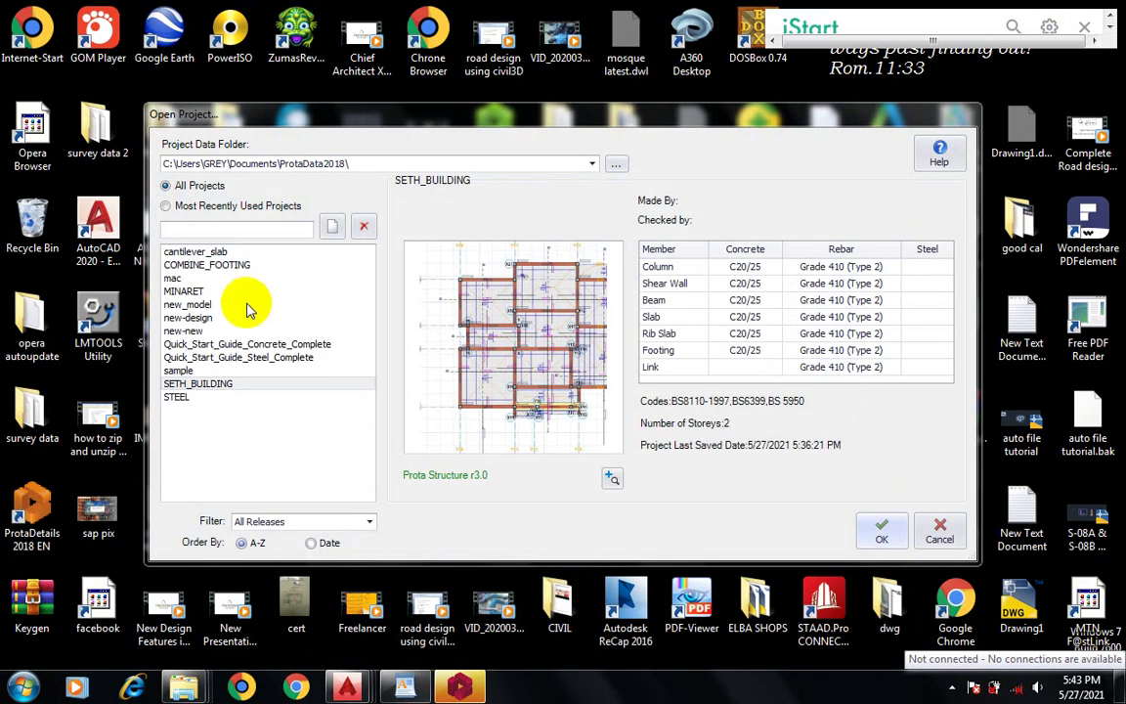
Create a new project with the code COMBINE_FOOTING1 and import the UK (BS8110) template settings into it
{"action": "left_click", "coordinate": [334, 228]}
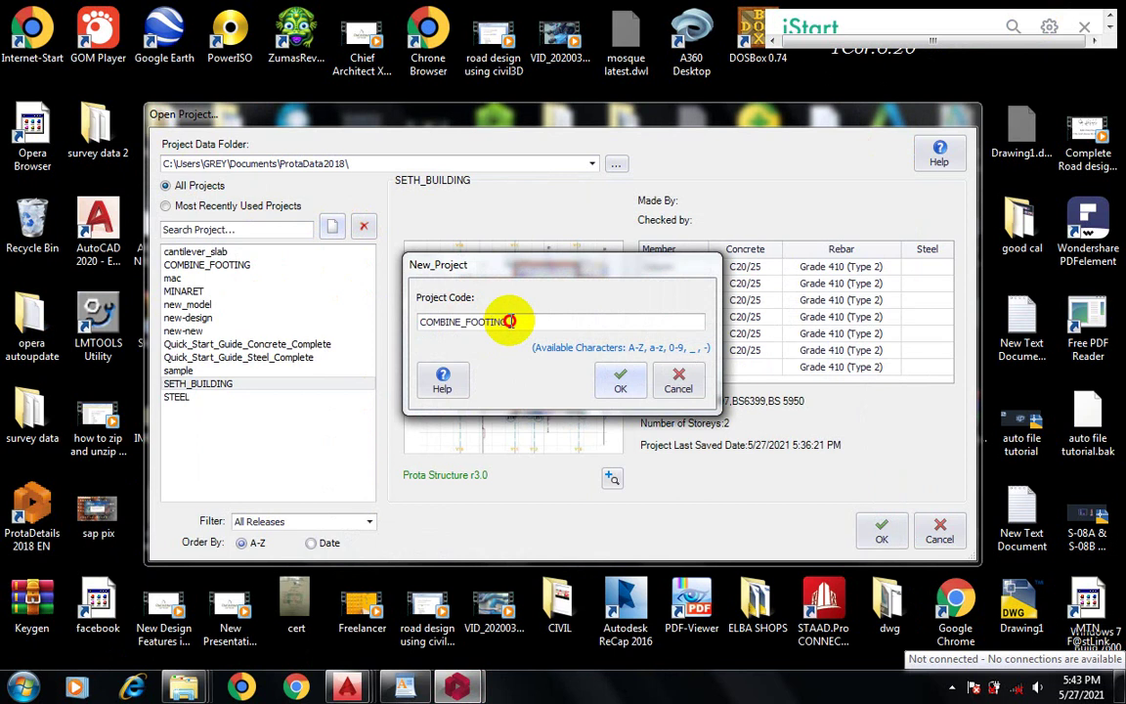
{"action": "left_click", "coordinate": [616, 379]}
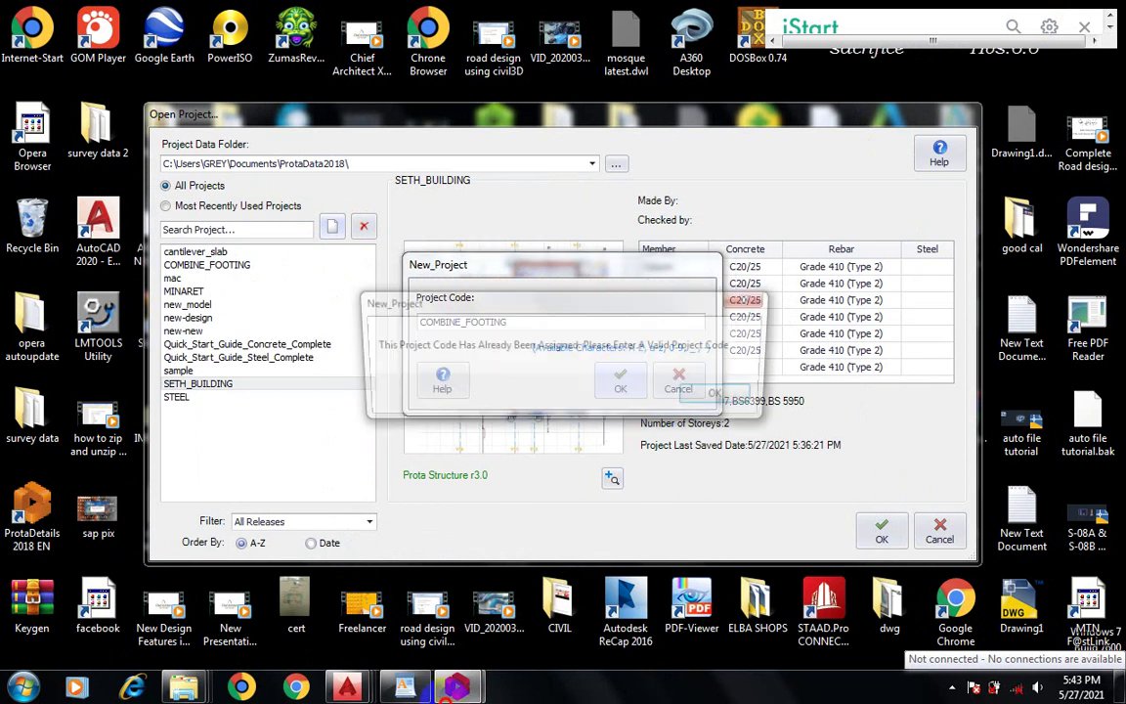
{"action": "left_click", "coordinate": [719, 396]}
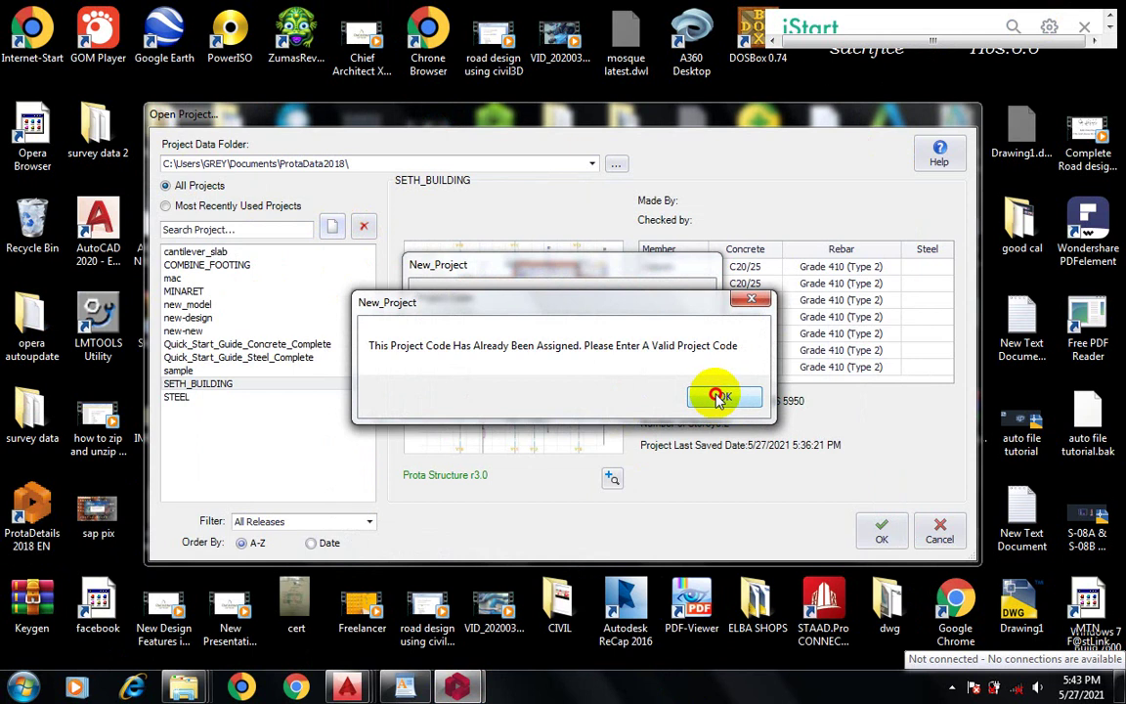
{"action": "left_click", "coordinate": [517, 317]}
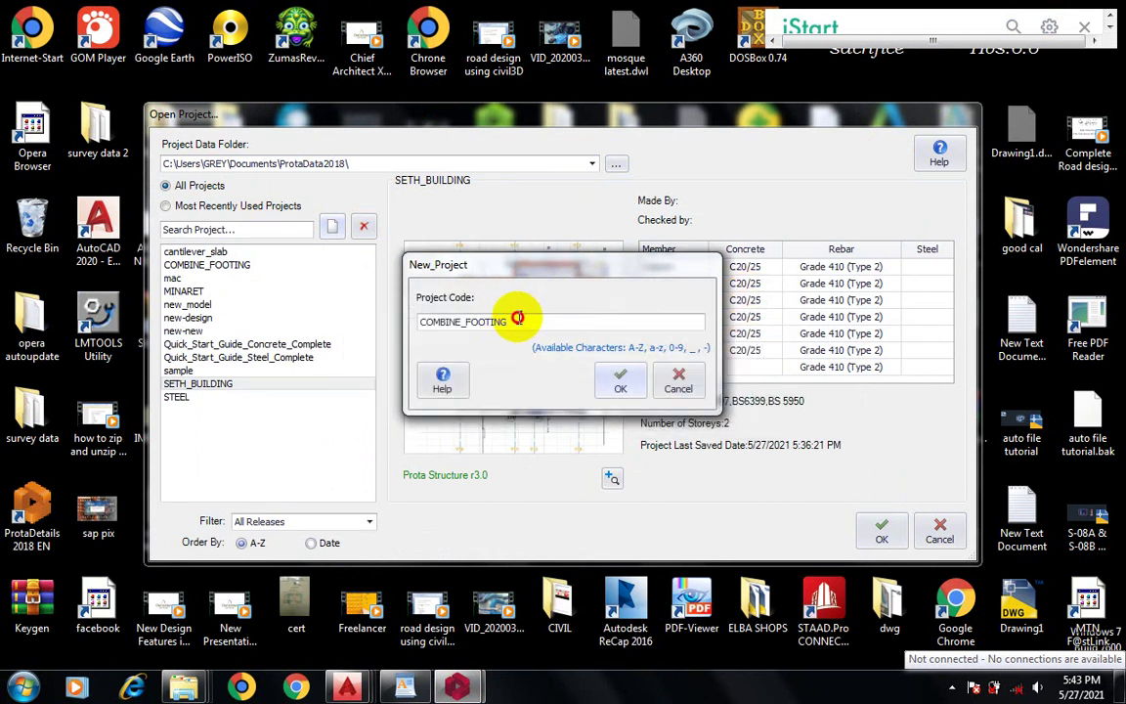
{"action": "type", "text": "1"}
{"action": "left_click", "coordinate": [620, 381]}
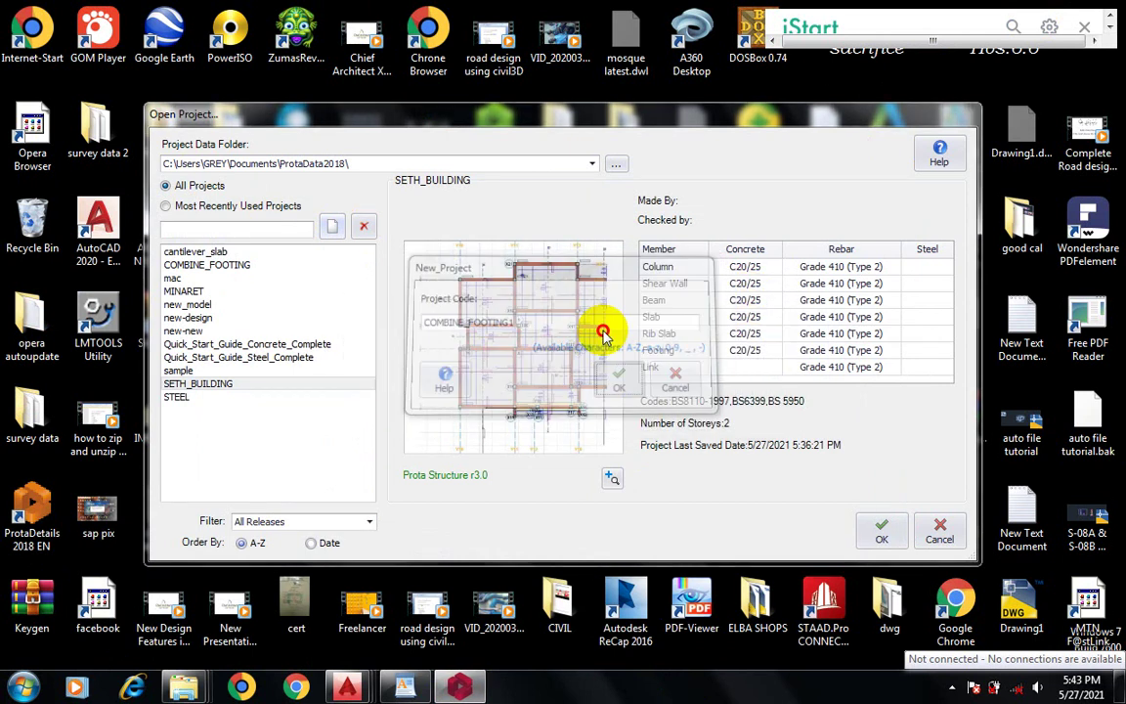
{"action": "left_click", "coordinate": [263, 324]}
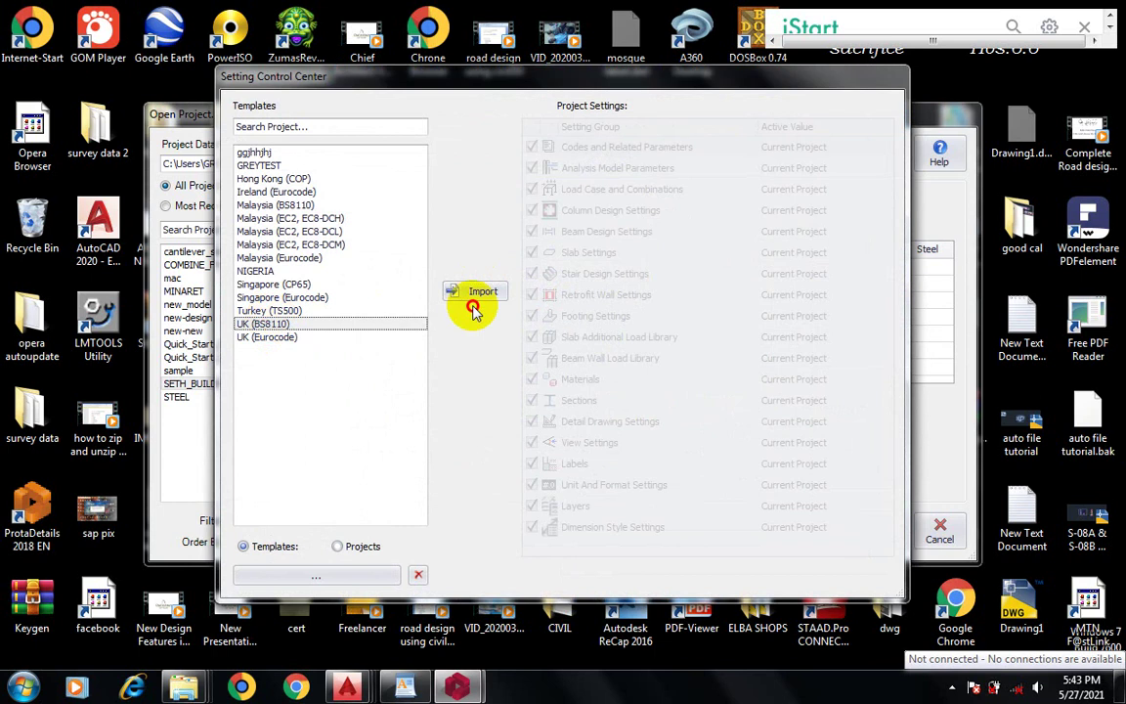
{"action": "left_click", "coordinate": [482, 290]}
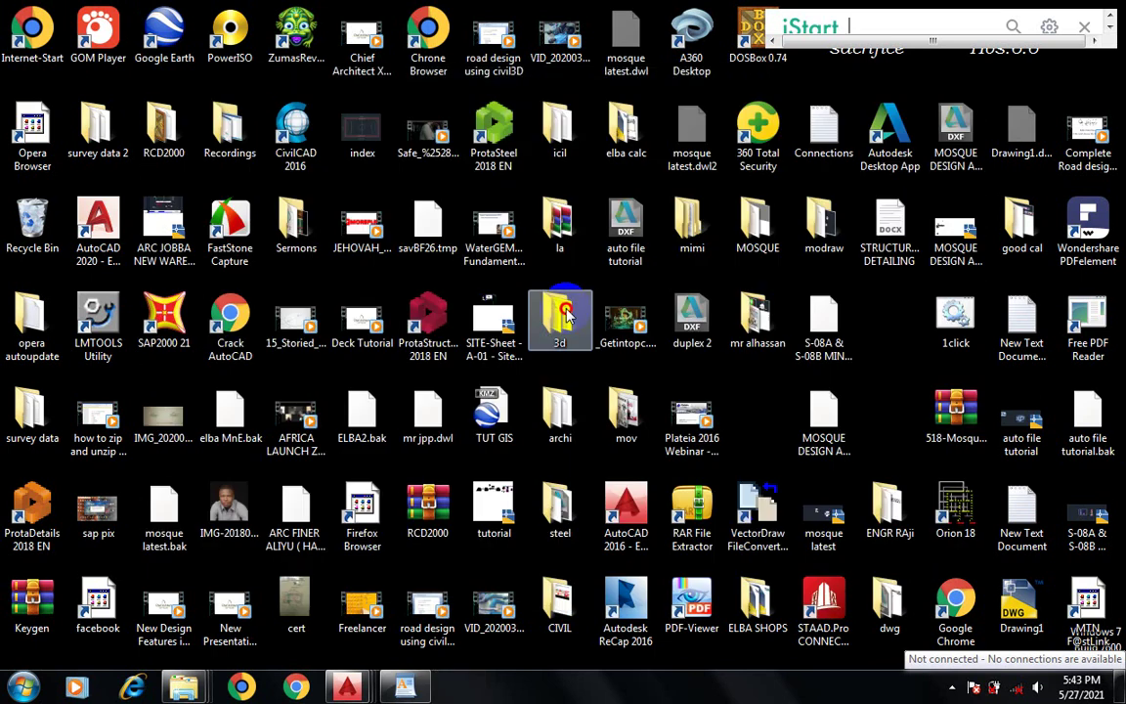
{"action": "left_click", "coordinate": [521, 297]}
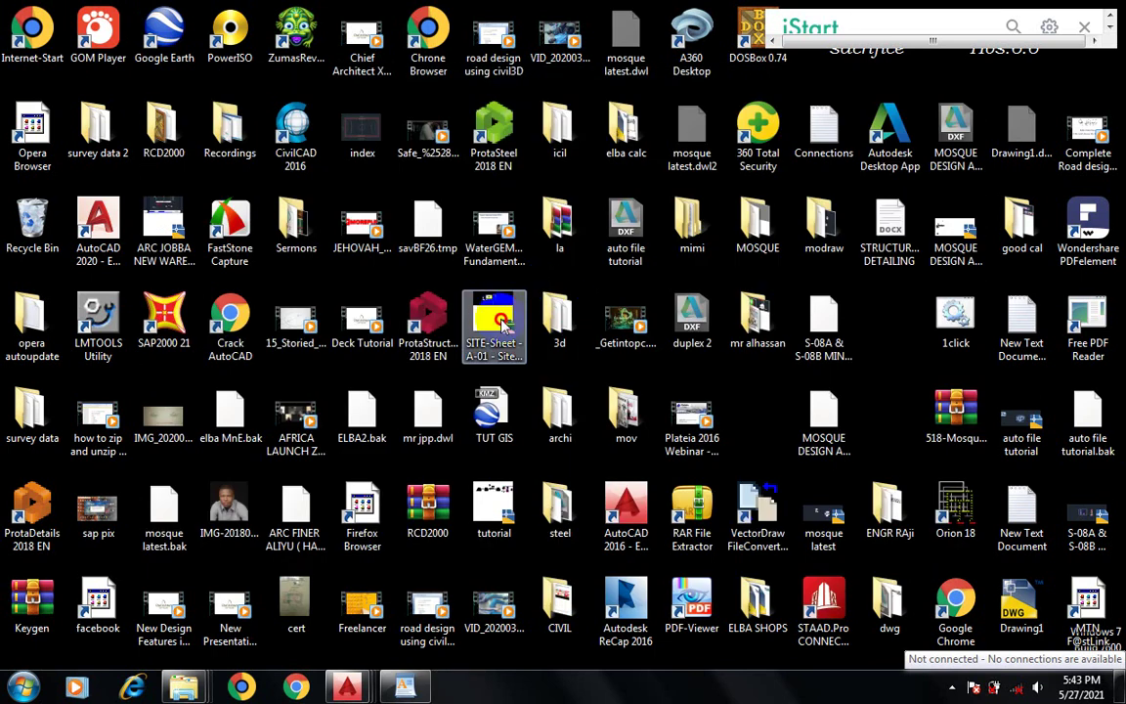
{"action": "left_click", "coordinate": [557, 328]}
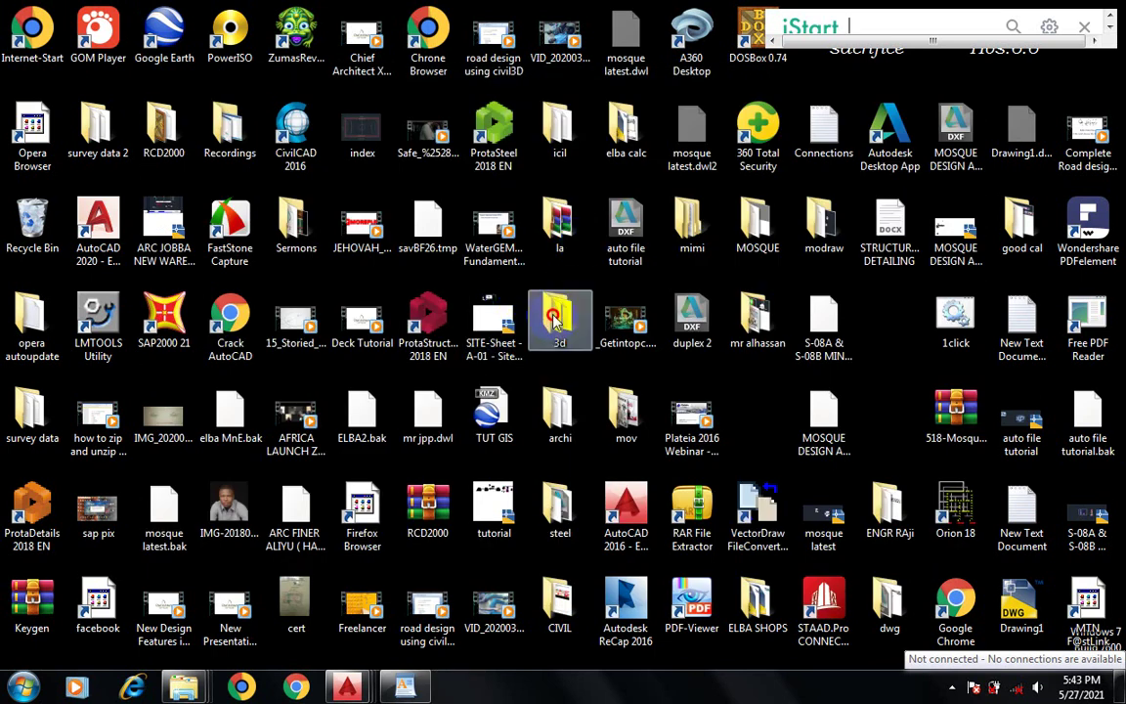
{"action": "left_click", "coordinate": [343, 29]}
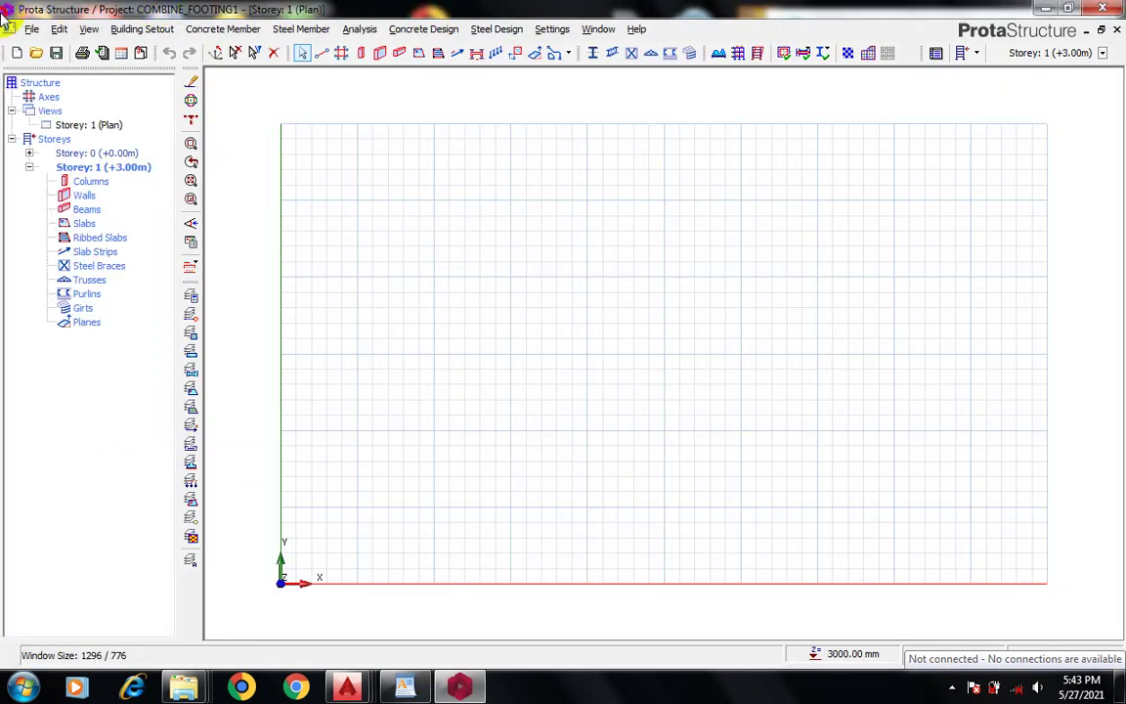
Open the existing SETH_BUILDING project from the ProtaData2018 folder
{"action": "left_click", "coordinate": [36, 28]}
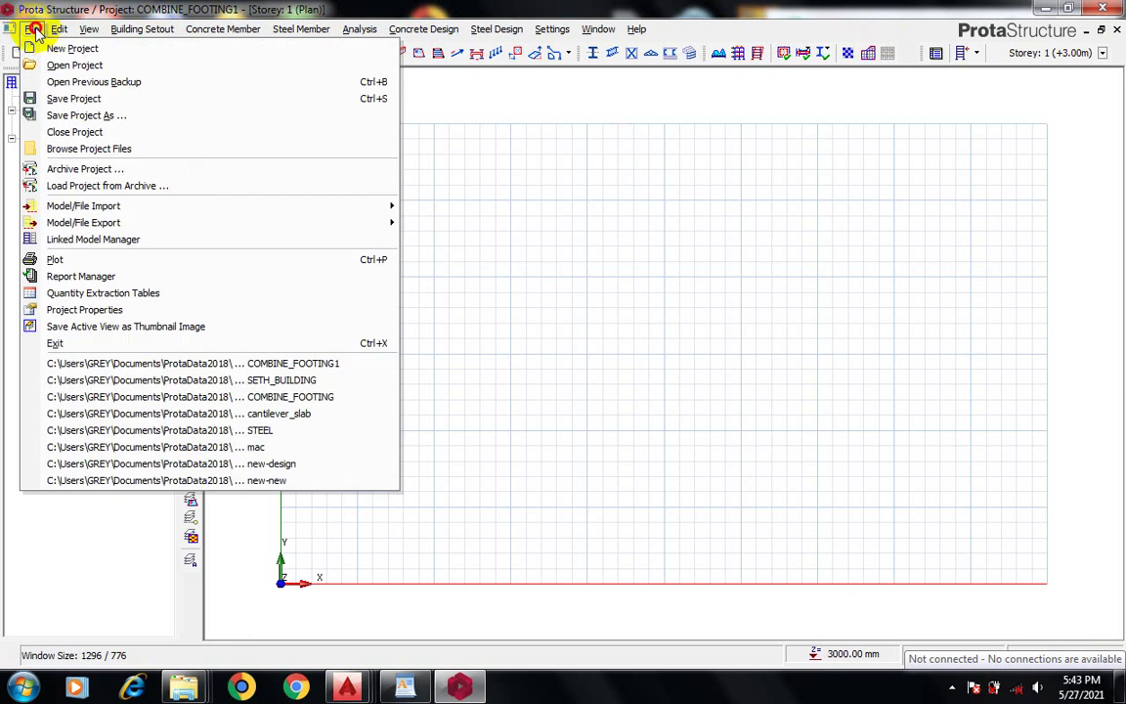
{"action": "left_click", "coordinate": [67, 65]}
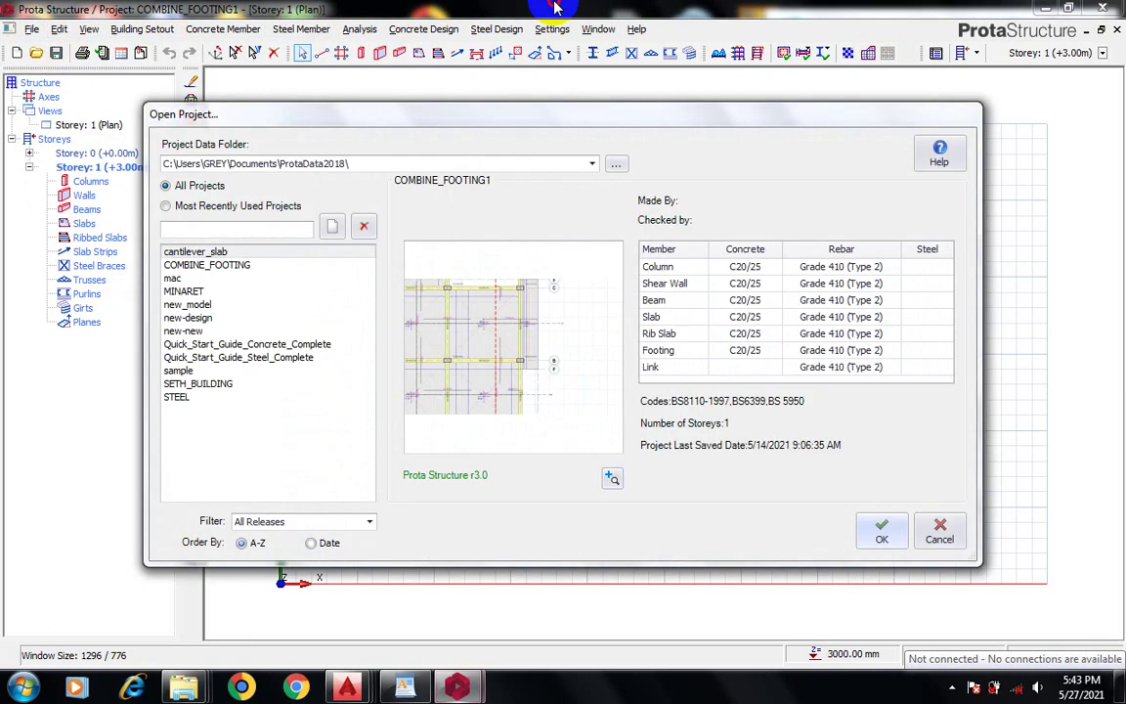
{"action": "left_click", "coordinate": [215, 384]}
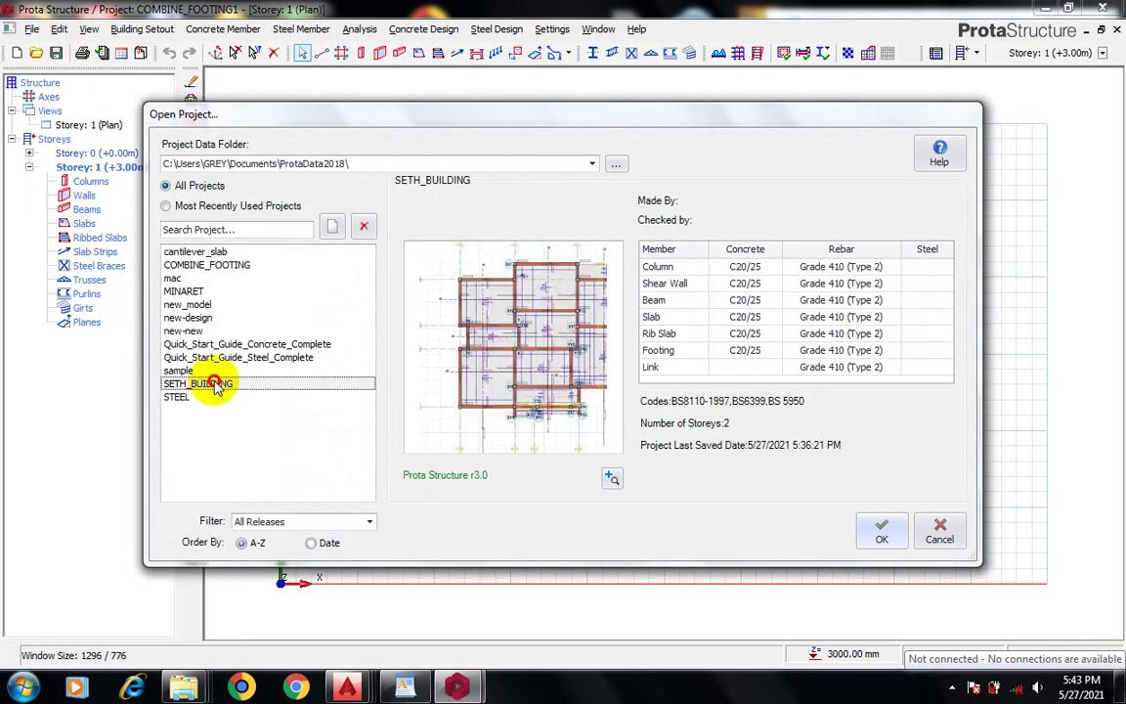
{"action": "left_click", "coordinate": [891, 524]}
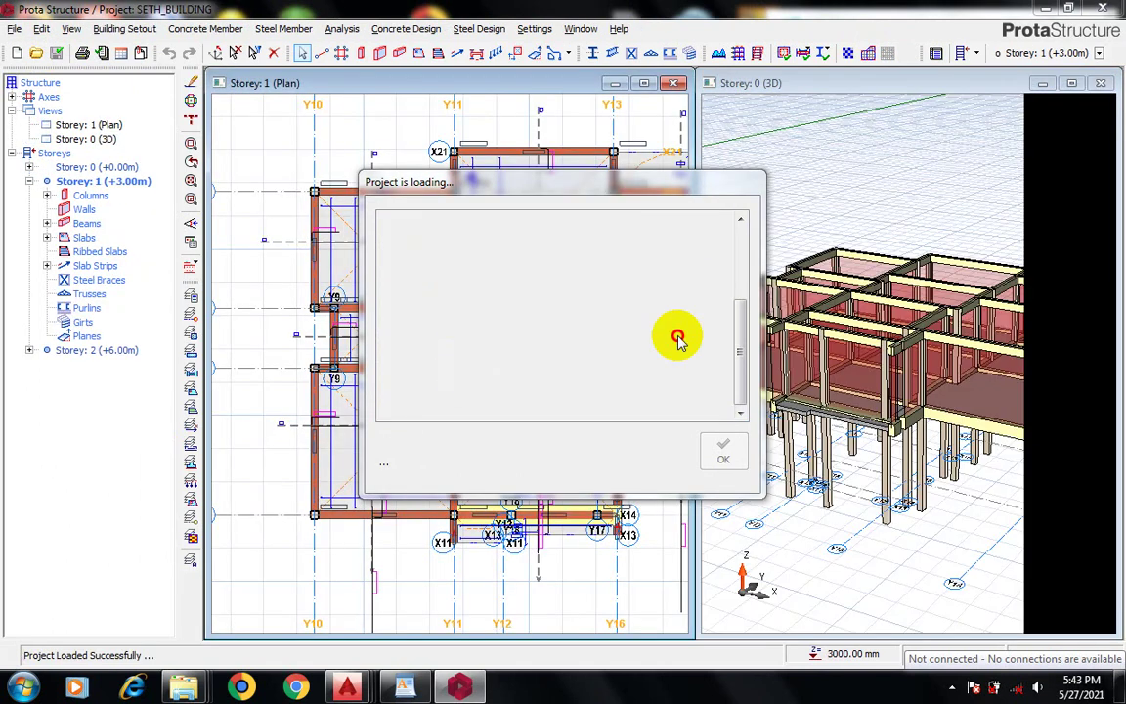
{"action": "left_click", "coordinate": [725, 455]}
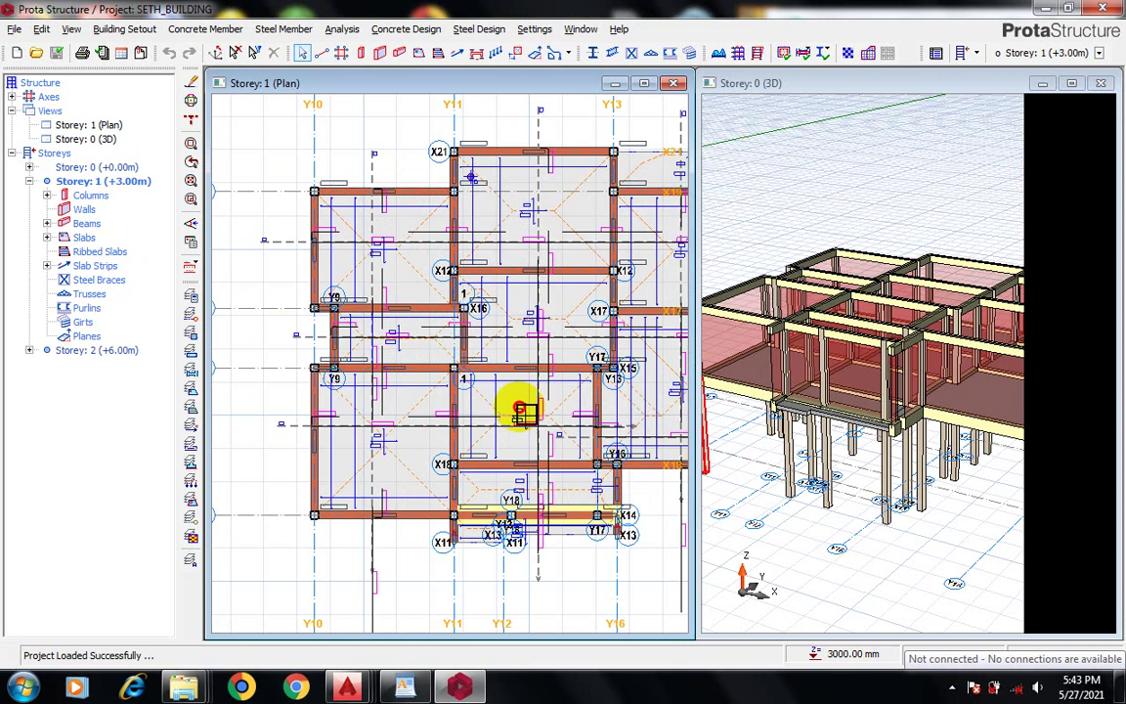
Examine the two closely spaced columns on axis X15 at Y10 and Y9 in the Storey 1 plan
{"action": "left_click", "coordinate": [373, 563]}
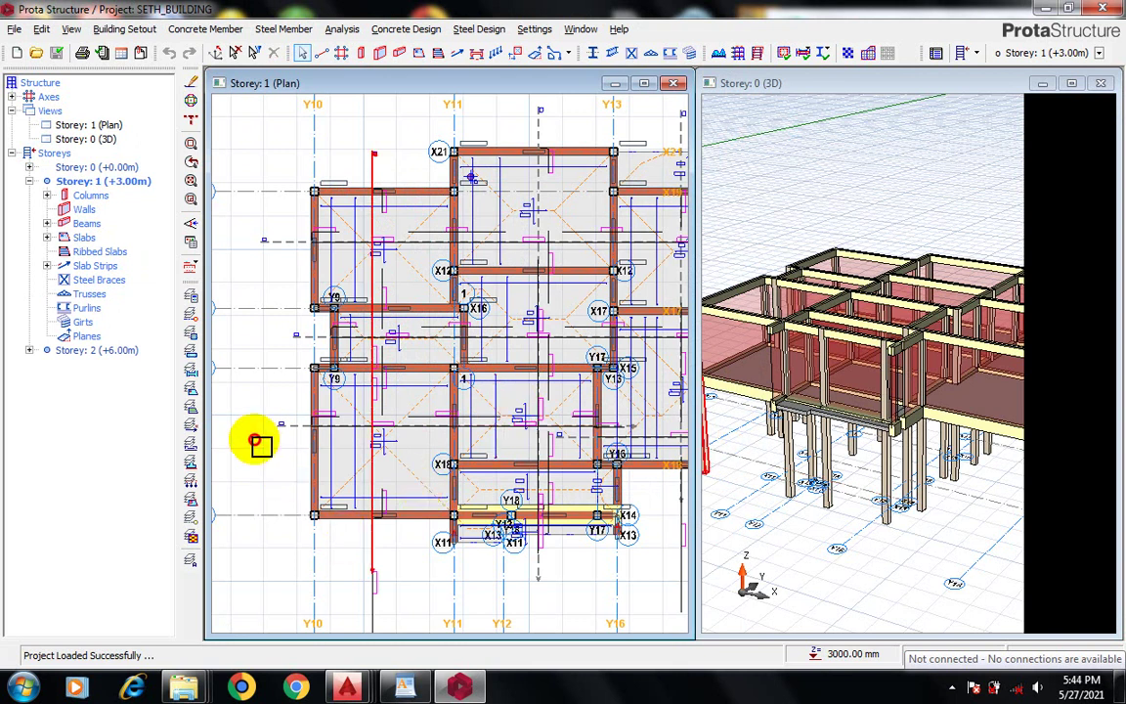
{"action": "left_click", "coordinate": [256, 443]}
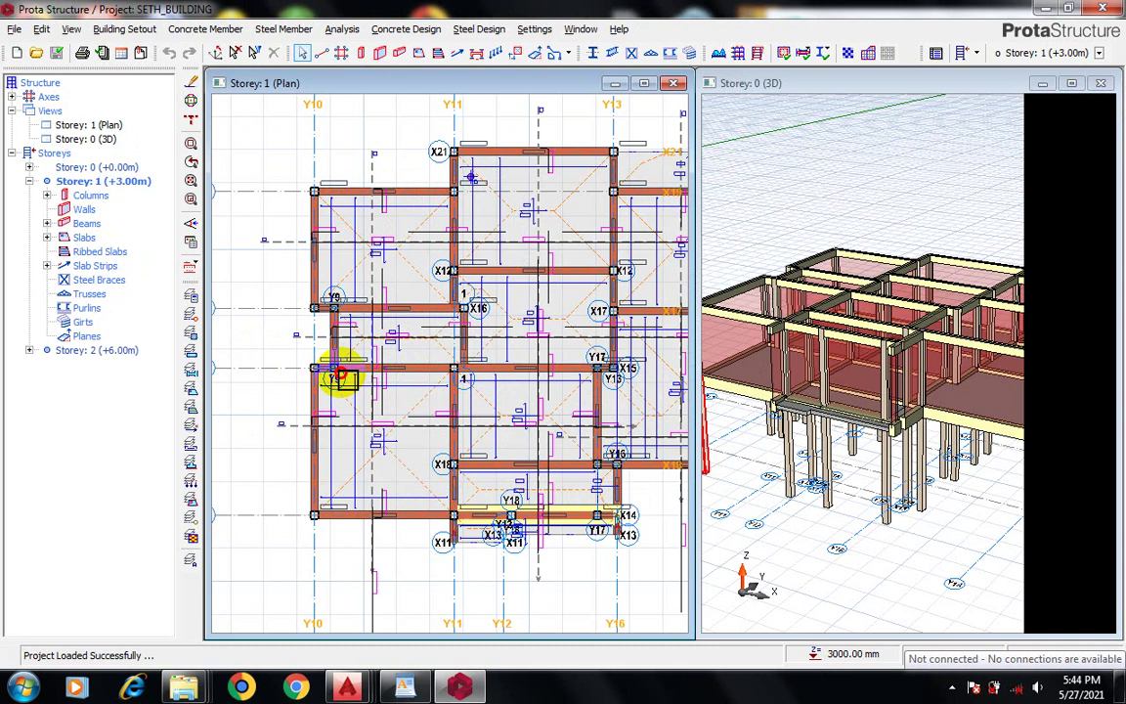
{"action": "scroll", "coordinate": [337, 377], "scroll_direction": "up", "scroll_amount": 3}
{"action": "scroll", "coordinate": [277, 391], "scroll_direction": "up", "scroll_amount": 5}
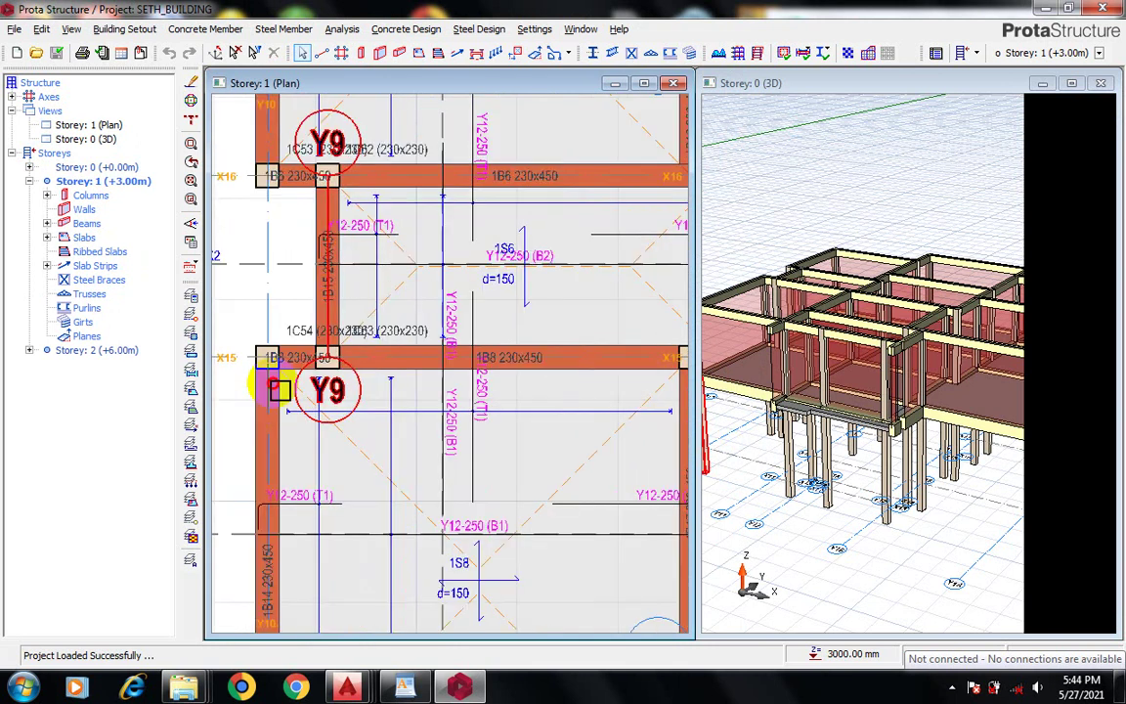
{"action": "scroll", "coordinate": [376, 390], "scroll_direction": "down", "scroll_amount": 2}
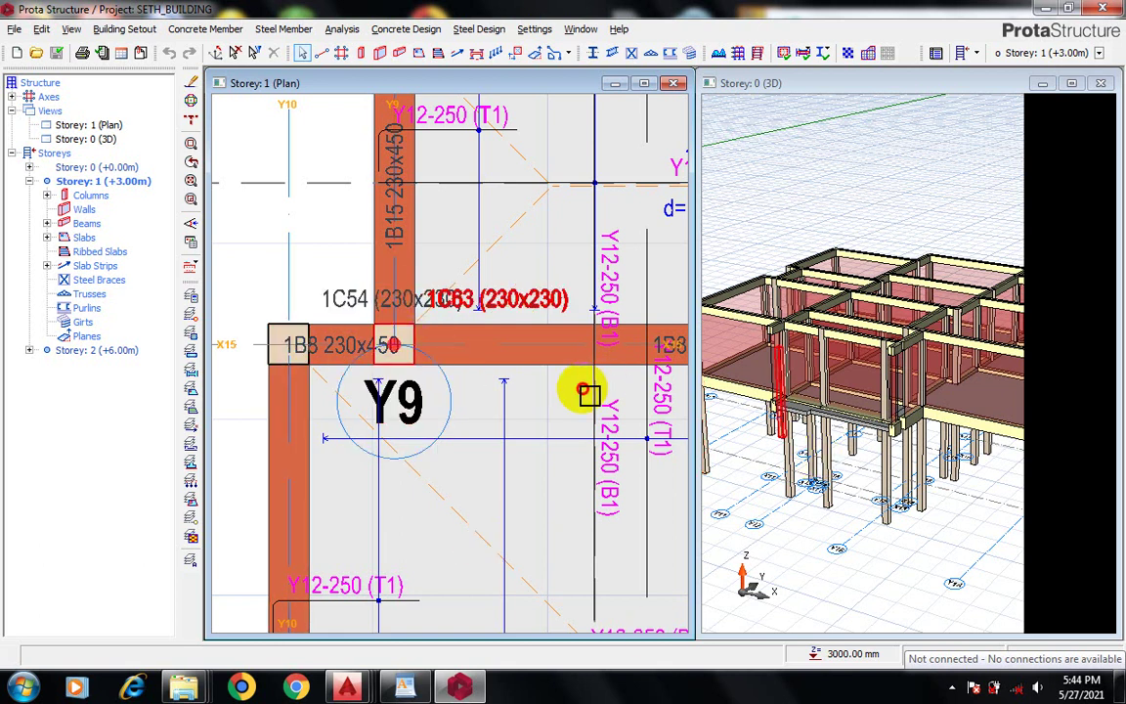
{"action": "scroll", "coordinate": [463, 423], "scroll_direction": "down", "scroll_amount": 1}
{"action": "scroll", "coordinate": [463, 423], "scroll_direction": "down", "scroll_amount": 1}
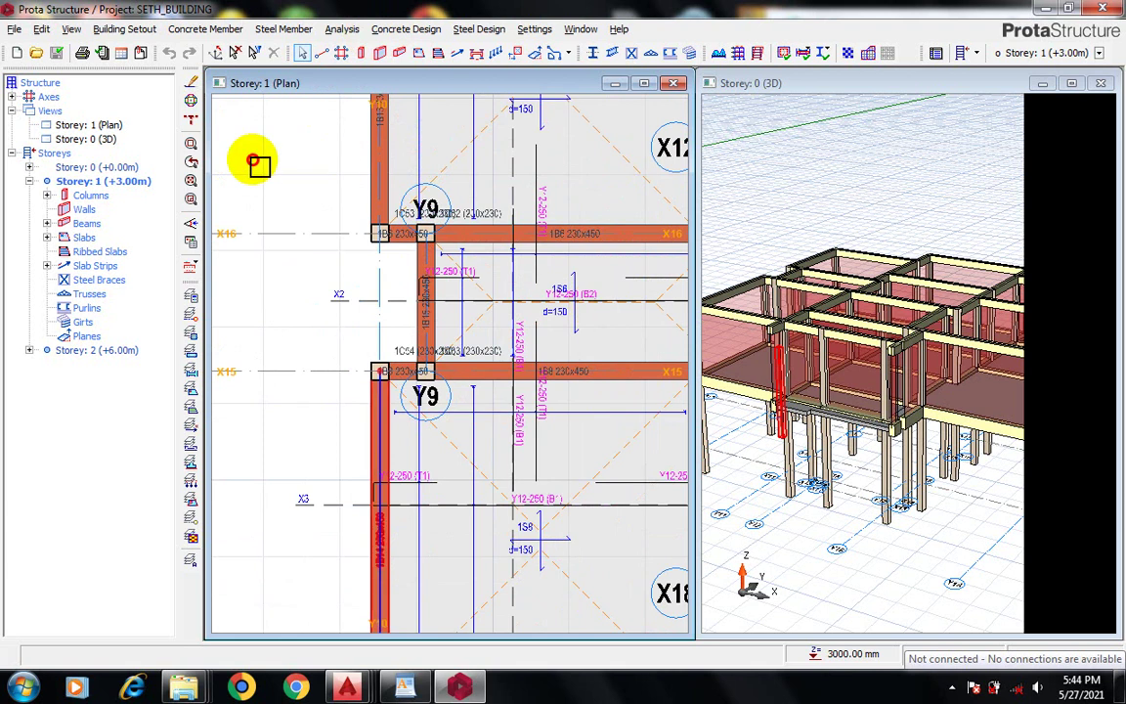
On the Storey 0 plan, remove the foundation column grouping from the two columns on axis X15 at Y10 and Y9
{"action": "left_click", "coordinate": [109, 167]}
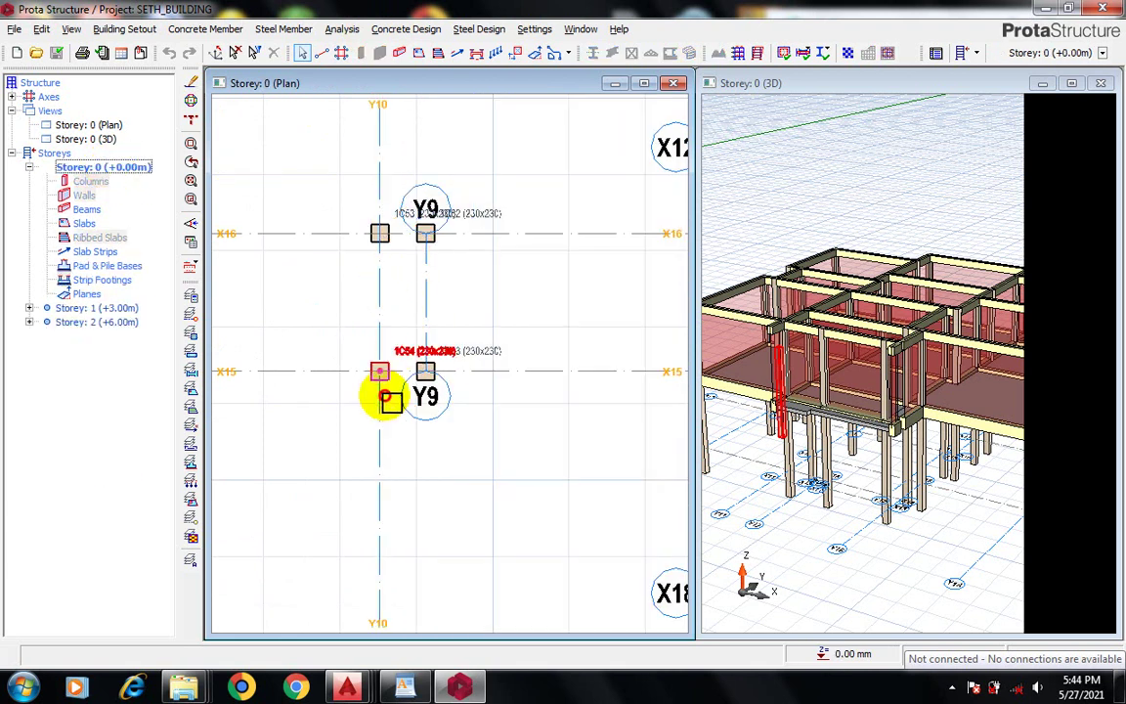
{"action": "left_click", "coordinate": [384, 374]}
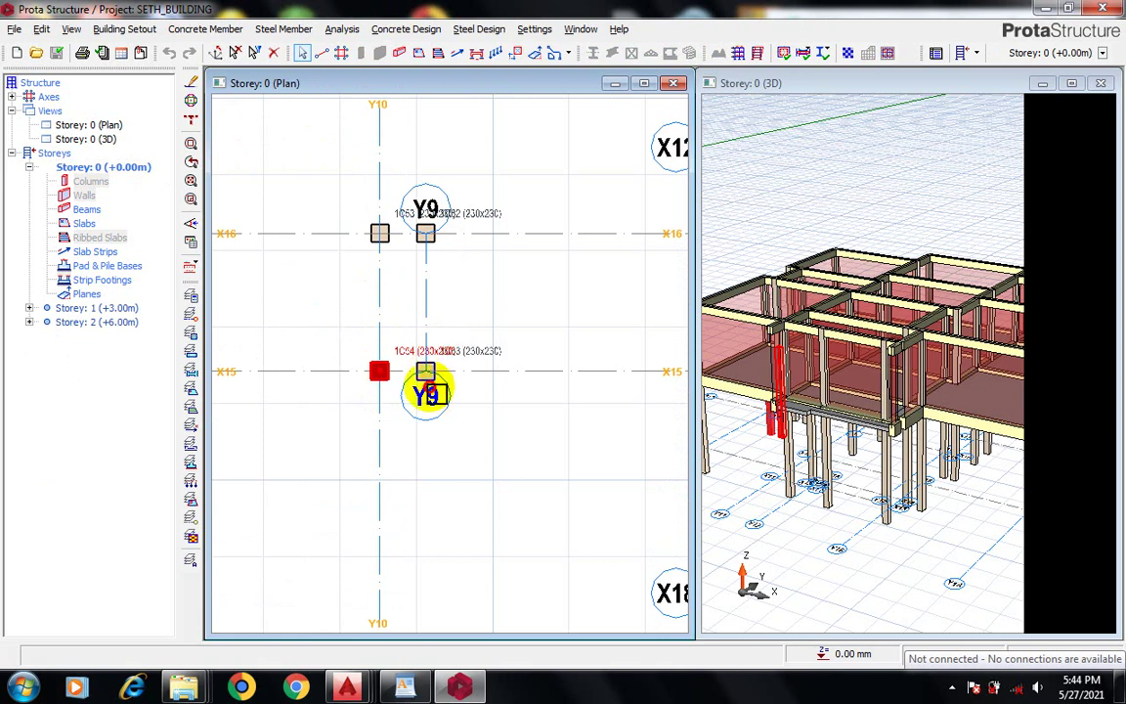
{"action": "scroll", "coordinate": [437, 363], "scroll_direction": "up", "scroll_amount": 1}
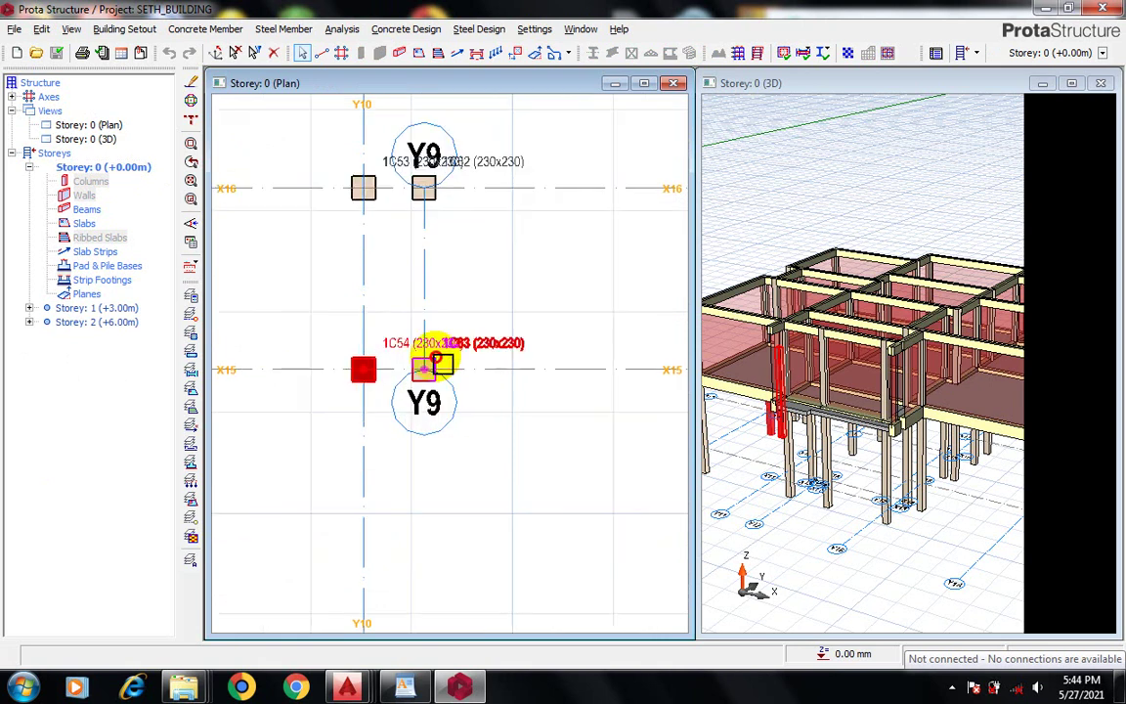
{"action": "left_click", "coordinate": [437, 365]}
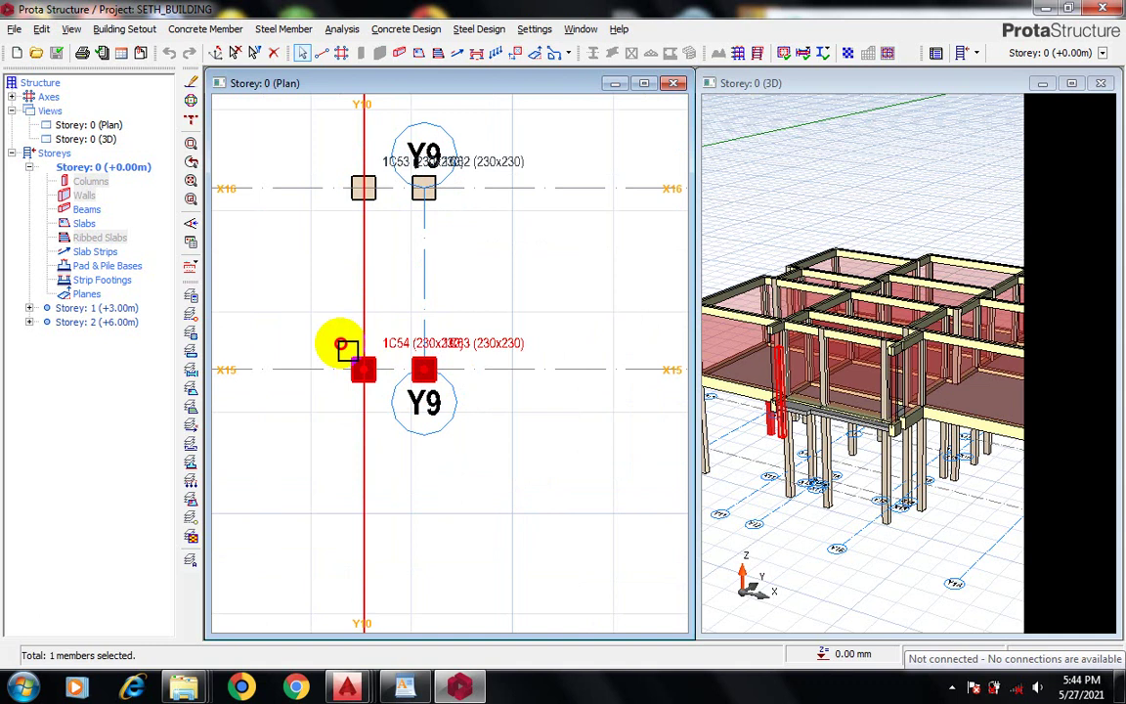
{"action": "right_click", "coordinate": [342, 347]}
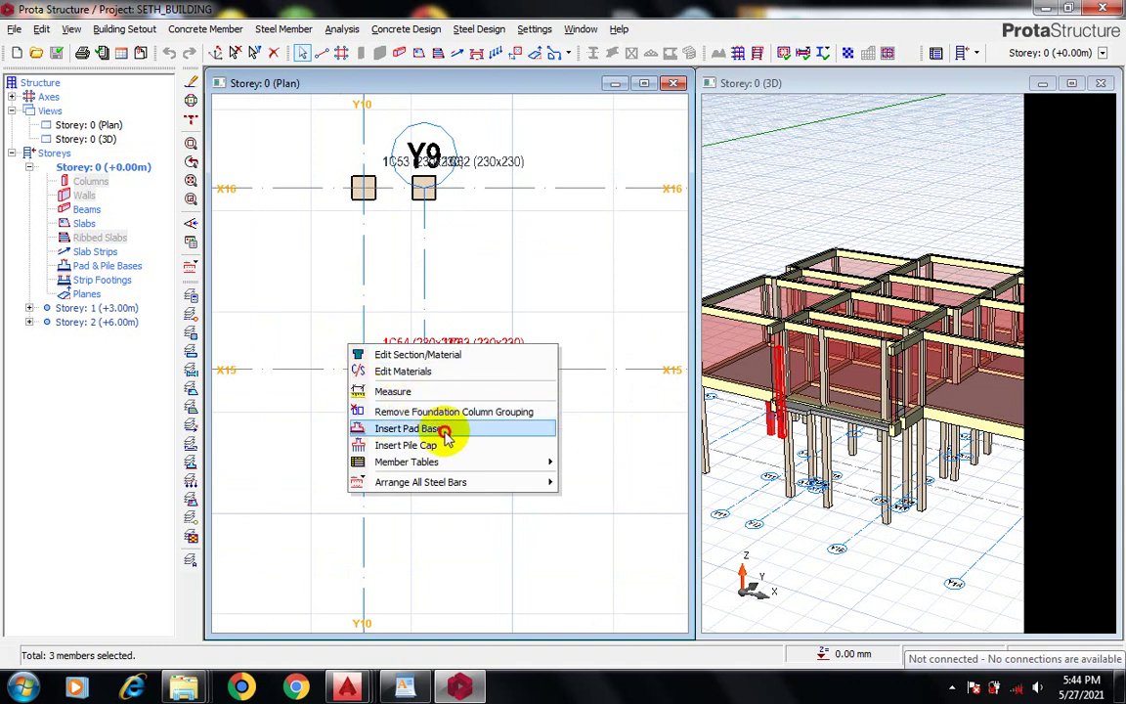
{"action": "mouse_move", "coordinate": [454, 461]}
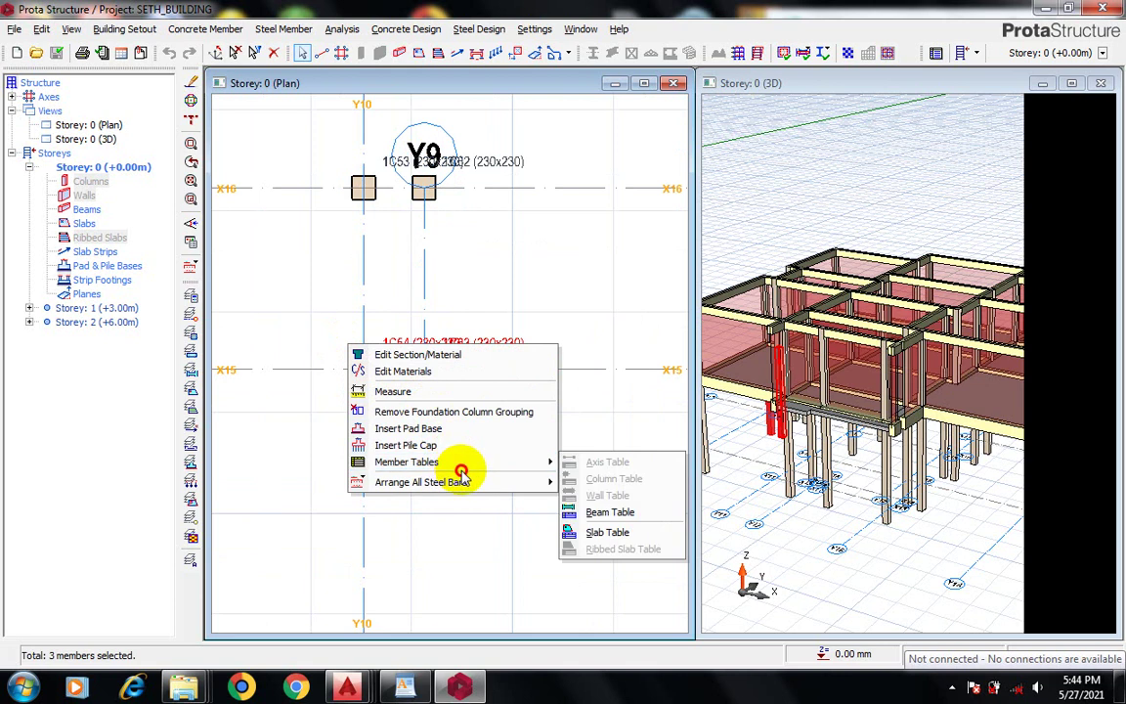
{"action": "left_click", "coordinate": [467, 413]}
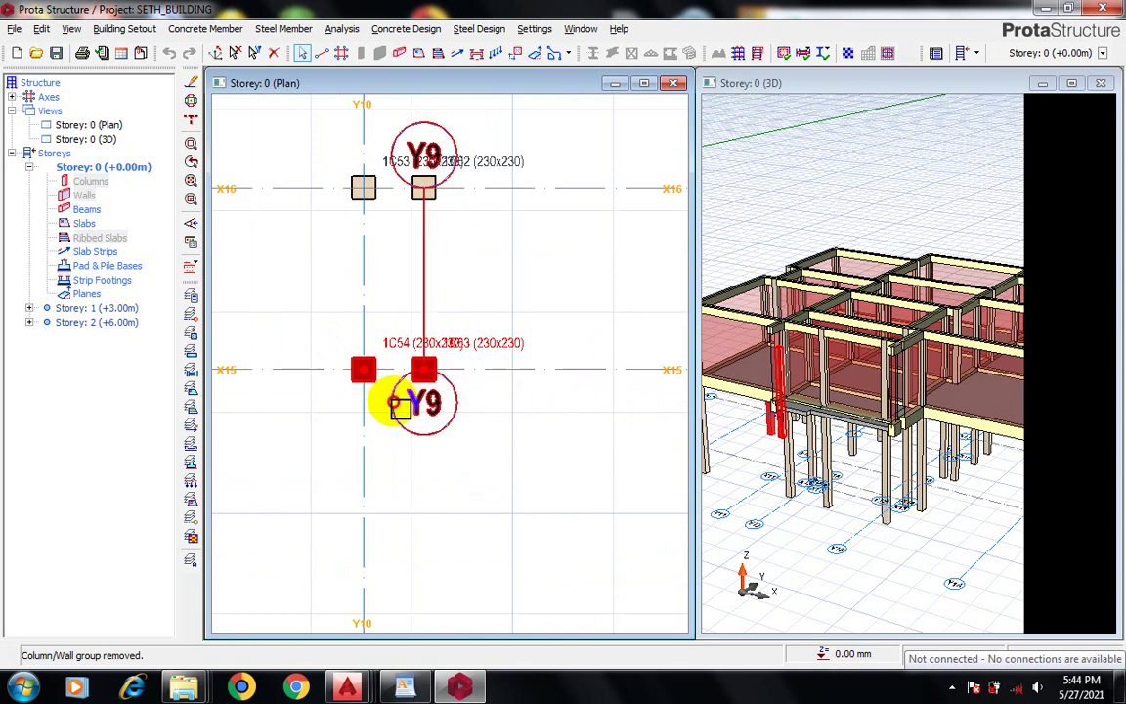
{"action": "scroll", "coordinate": [335, 378], "scroll_direction": "down", "scroll_amount": 4}
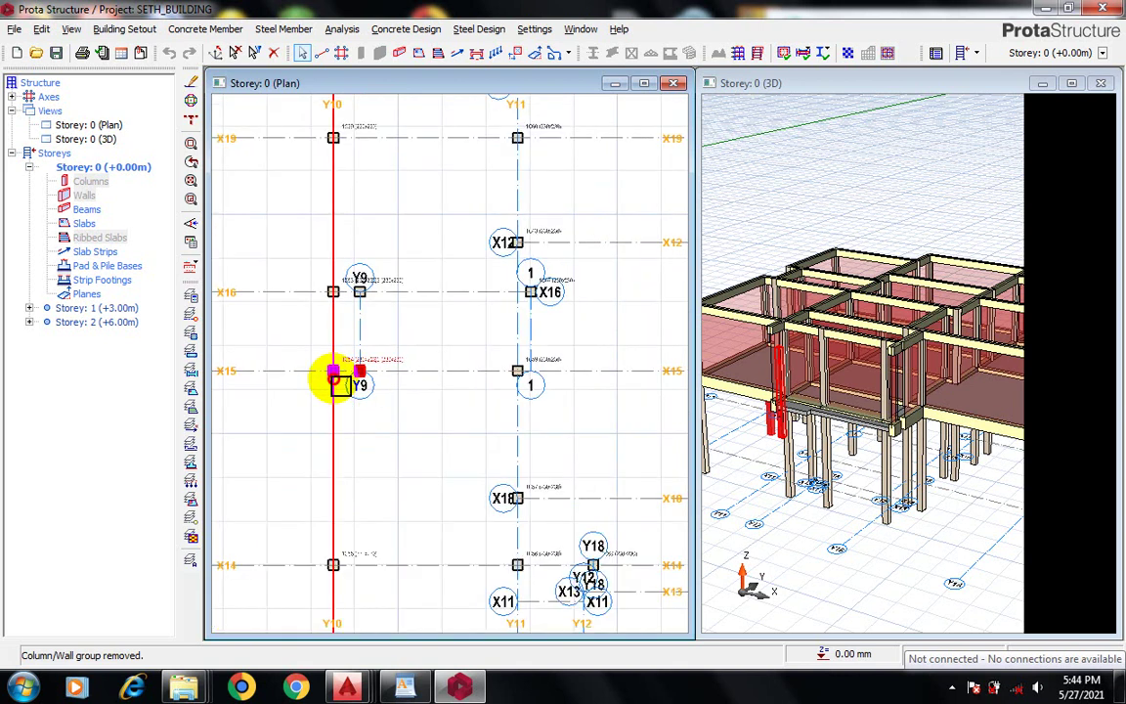
Combine the two selected columns on axis X15 at Y10 and Y9 for shared foundation design
{"action": "scroll", "coordinate": [333, 371], "scroll_direction": "up", "scroll_amount": 1}
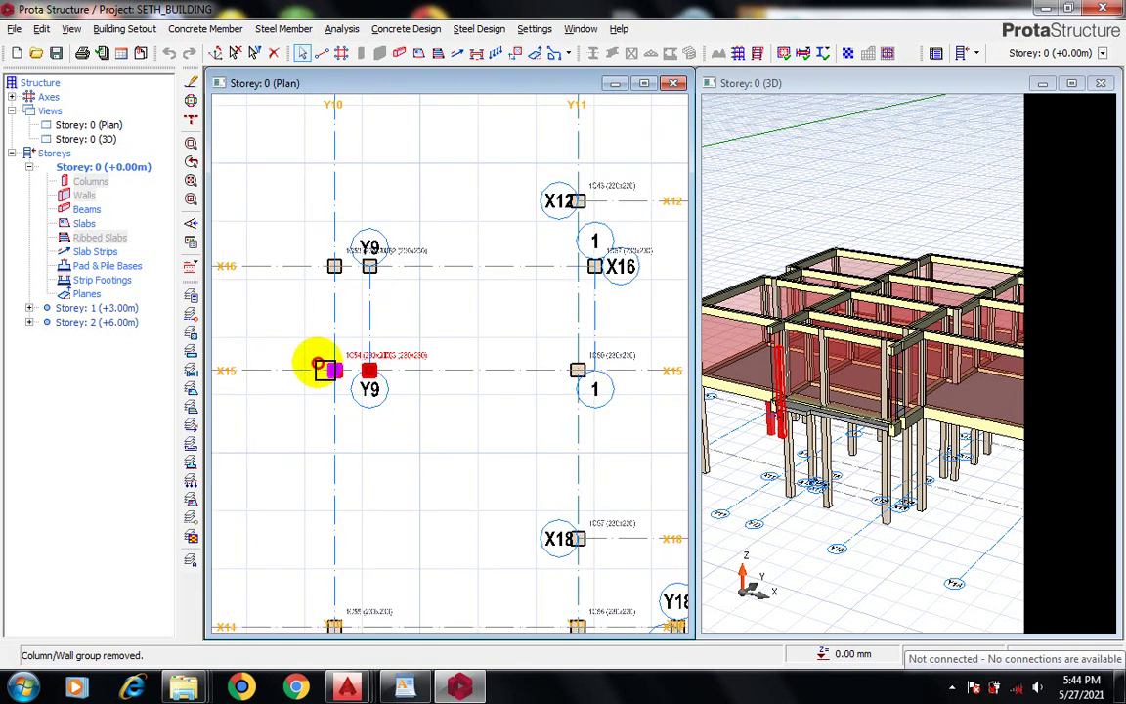
{"action": "scroll", "coordinate": [317, 364], "scroll_direction": "up", "scroll_amount": 2}
{"action": "right_click", "coordinate": [358, 361]}
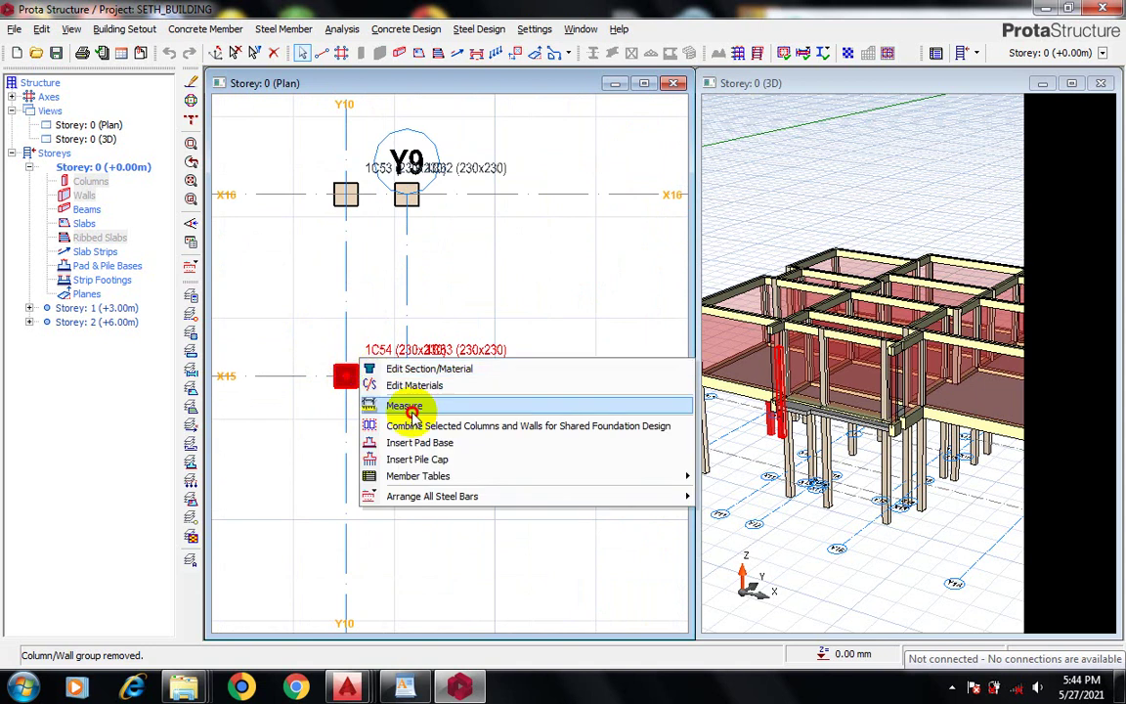
{"action": "left_click", "coordinate": [508, 426]}
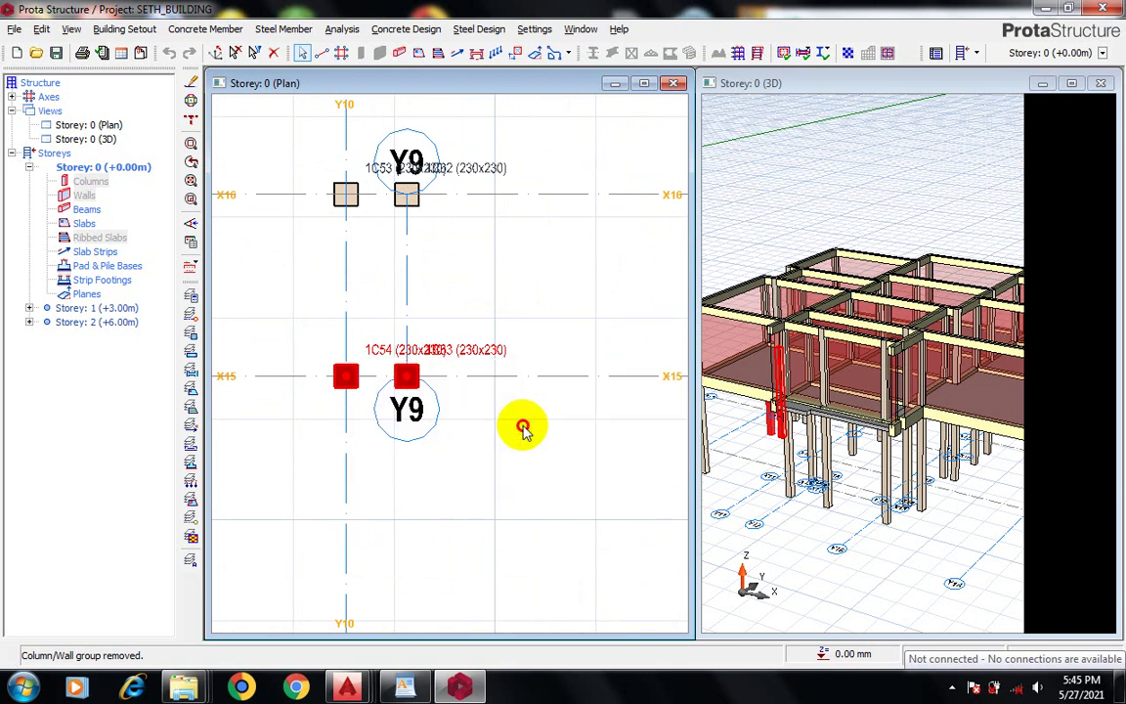
Insert a pad base for the combined columns with Y12 steel bars in both X and Y, and calculate the footing
{"action": "right_click", "coordinate": [455, 395]}
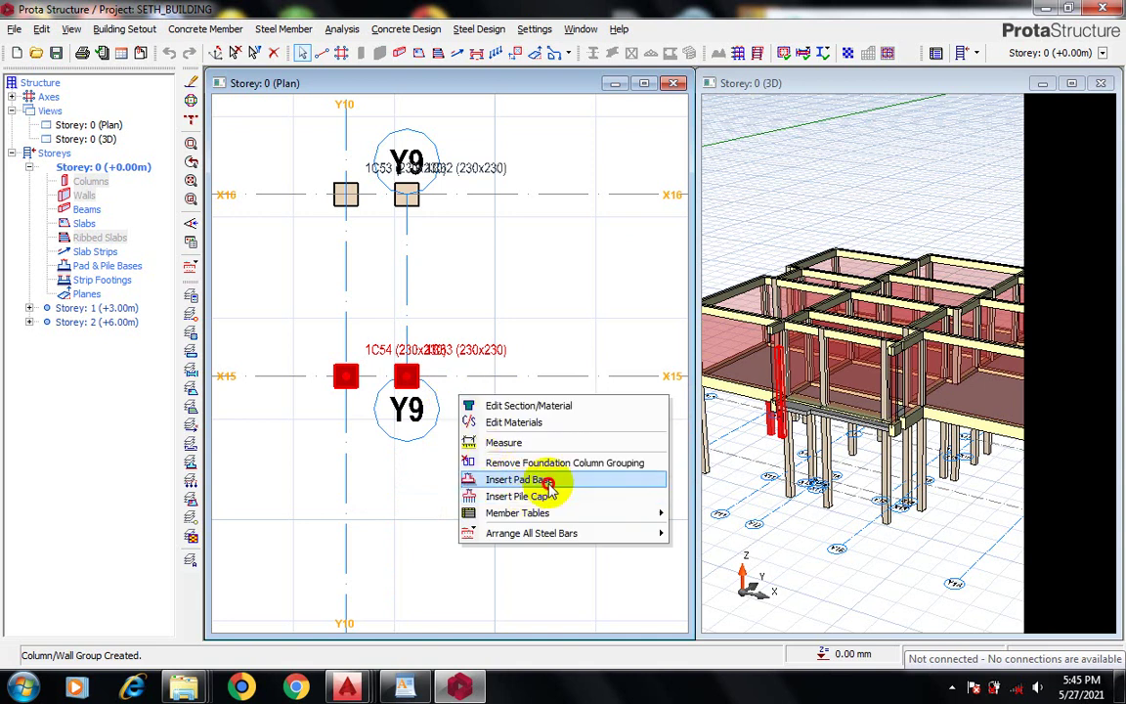
{"action": "left_click", "coordinate": [519, 480]}
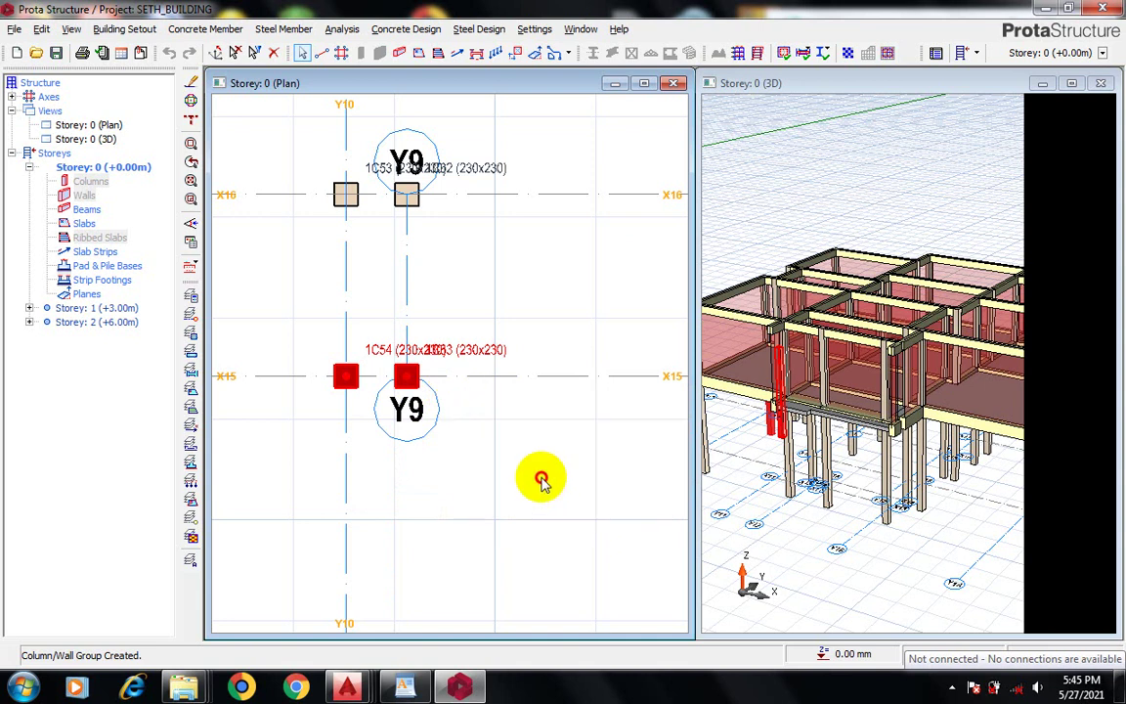
{"action": "left_click", "coordinate": [445, 358]}
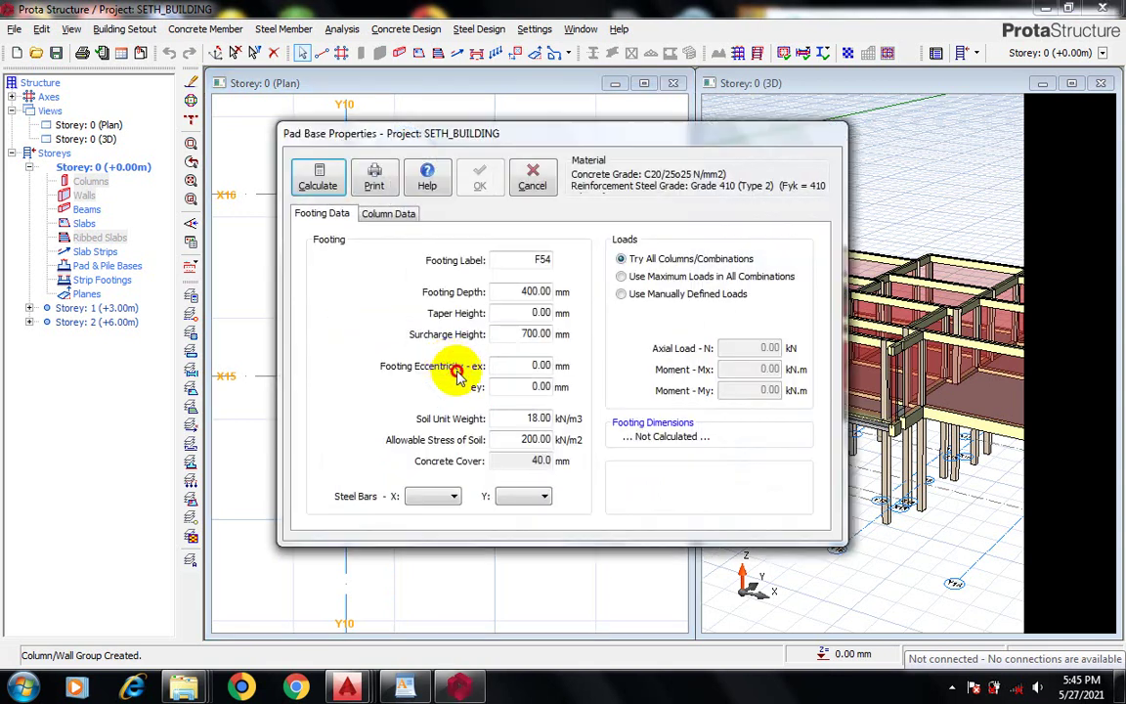
{"action": "left_click", "coordinate": [445, 495]}
{"action": "left_click", "coordinate": [427, 525]}
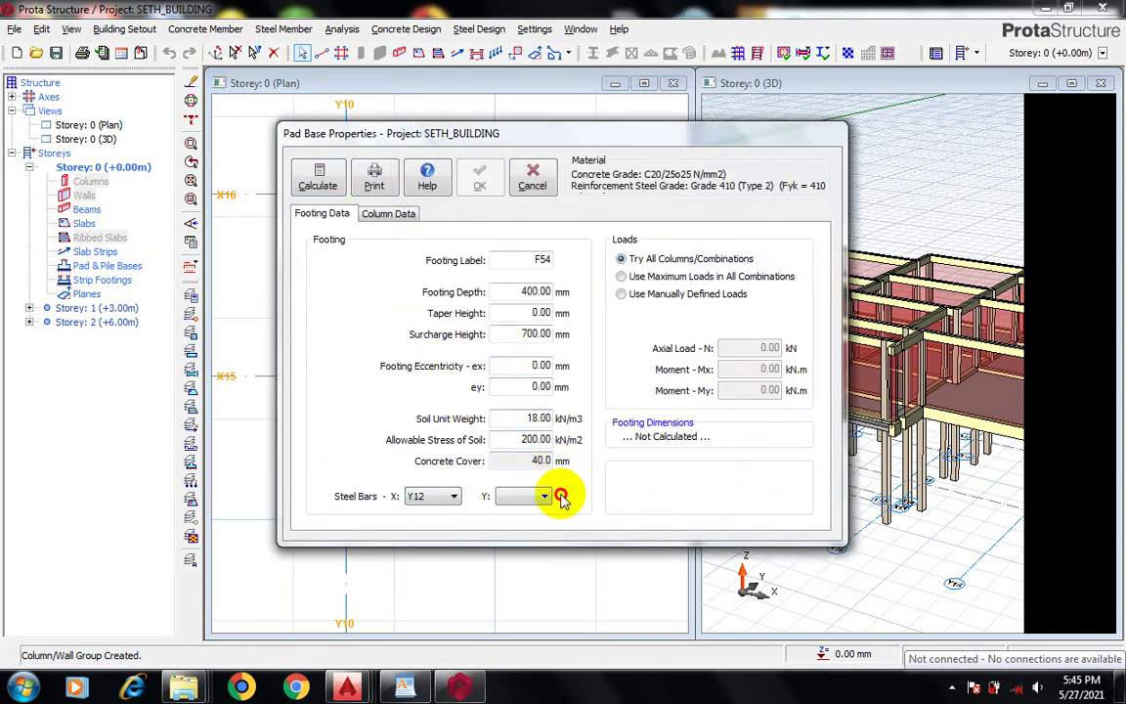
{"action": "left_click", "coordinate": [543, 496]}
{"action": "left_click", "coordinate": [513, 523]}
{"action": "left_click", "coordinate": [317, 190]}
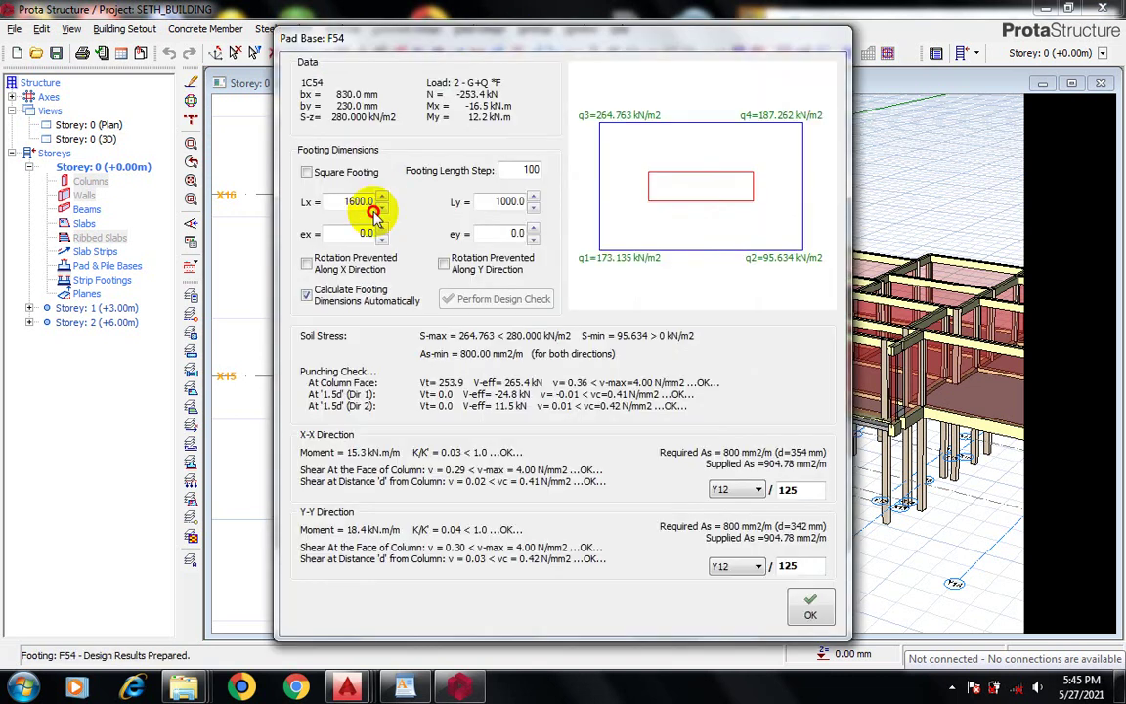
Try the square footing option on the pad base and return it to a rectangular footing
{"action": "left_click", "coordinate": [390, 212]}
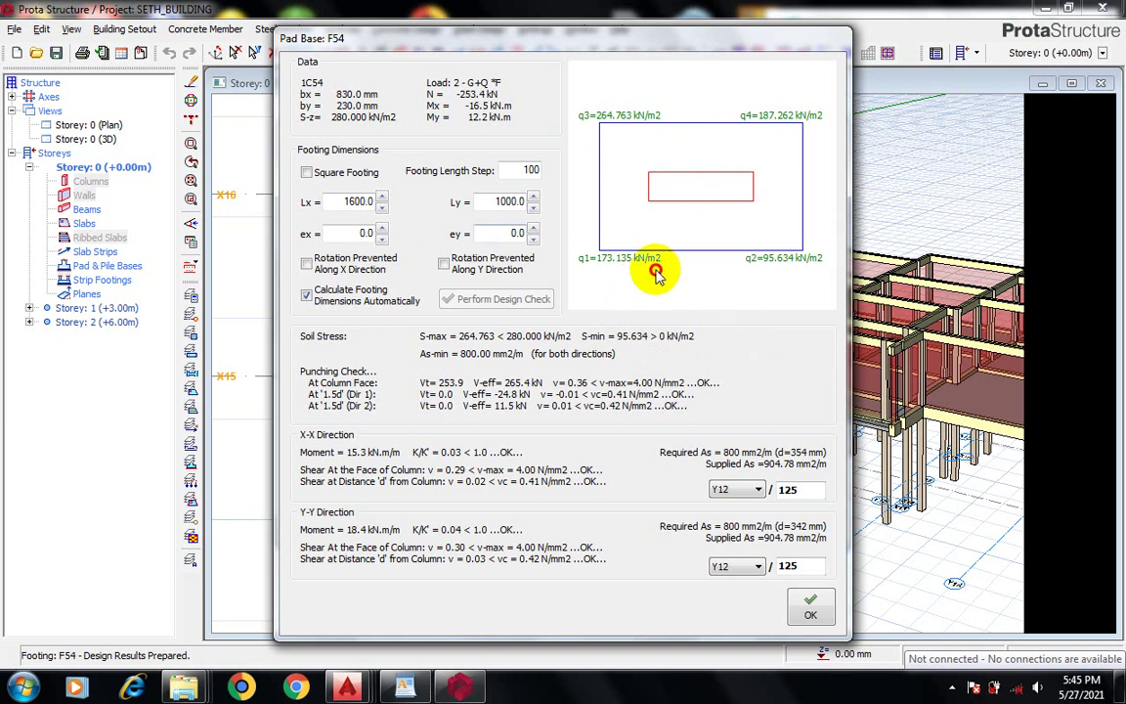
{"action": "left_click", "coordinate": [306, 173]}
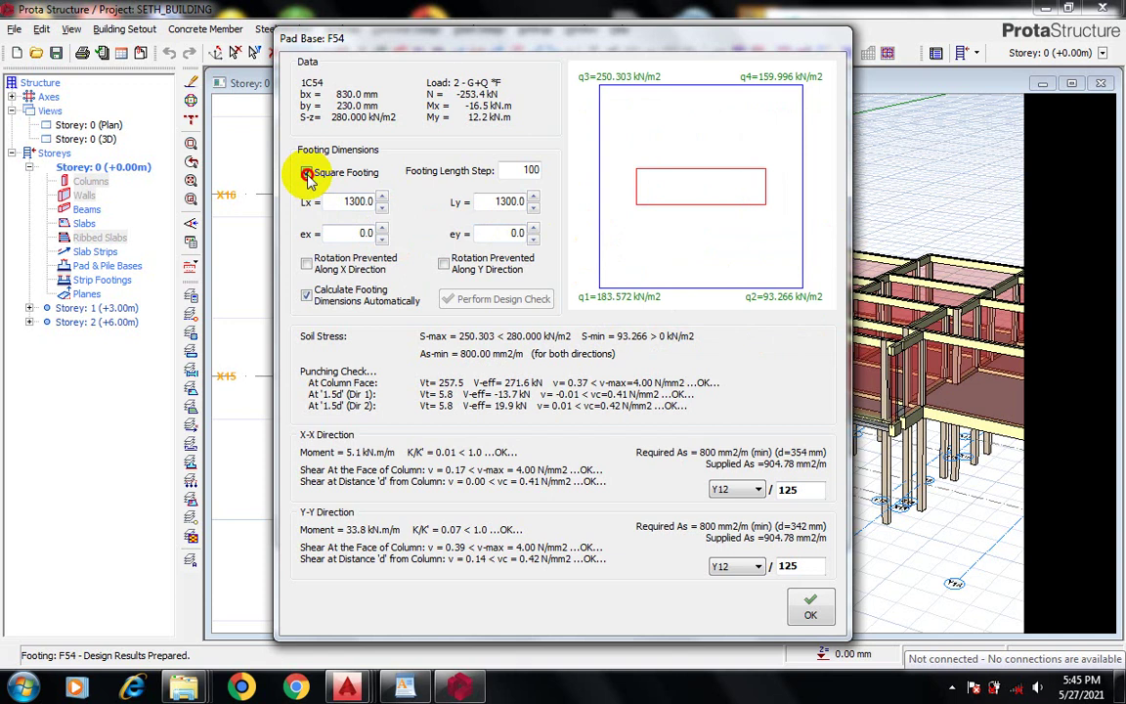
{"action": "left_click", "coordinate": [306, 174]}
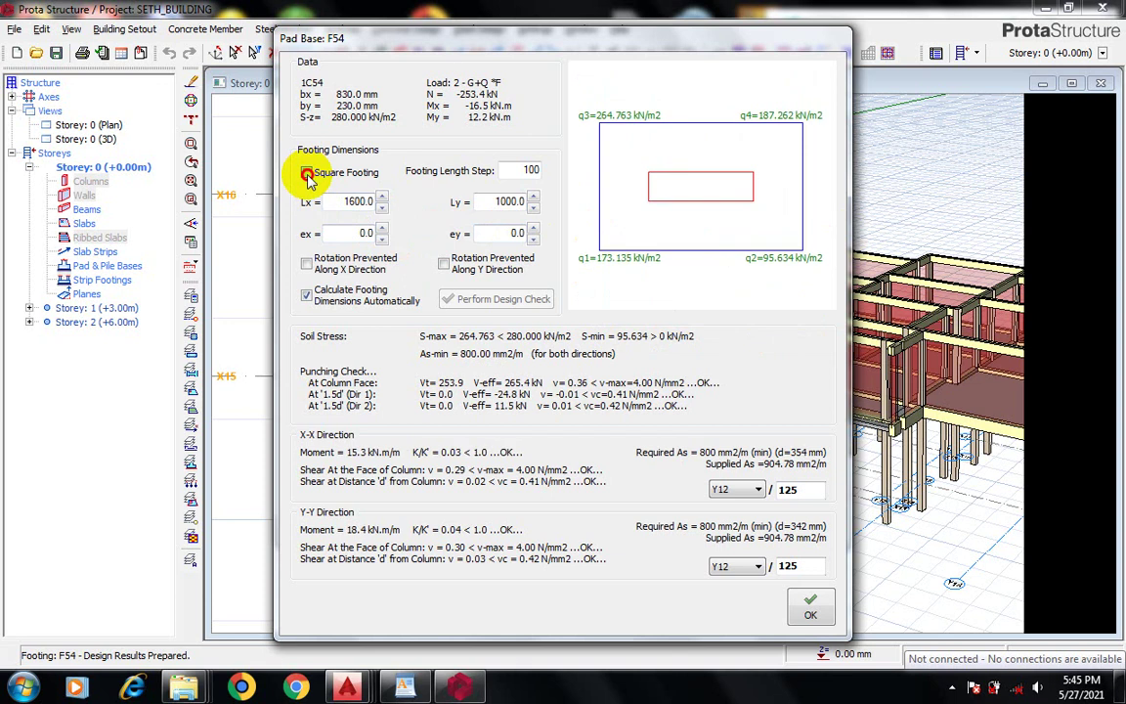
Accept the rectangular 1600 x 1000 mm footing design and place the pad base under the two columns
{"action": "left_click", "coordinate": [807, 613]}
{"action": "left_click", "coordinate": [805, 608]}
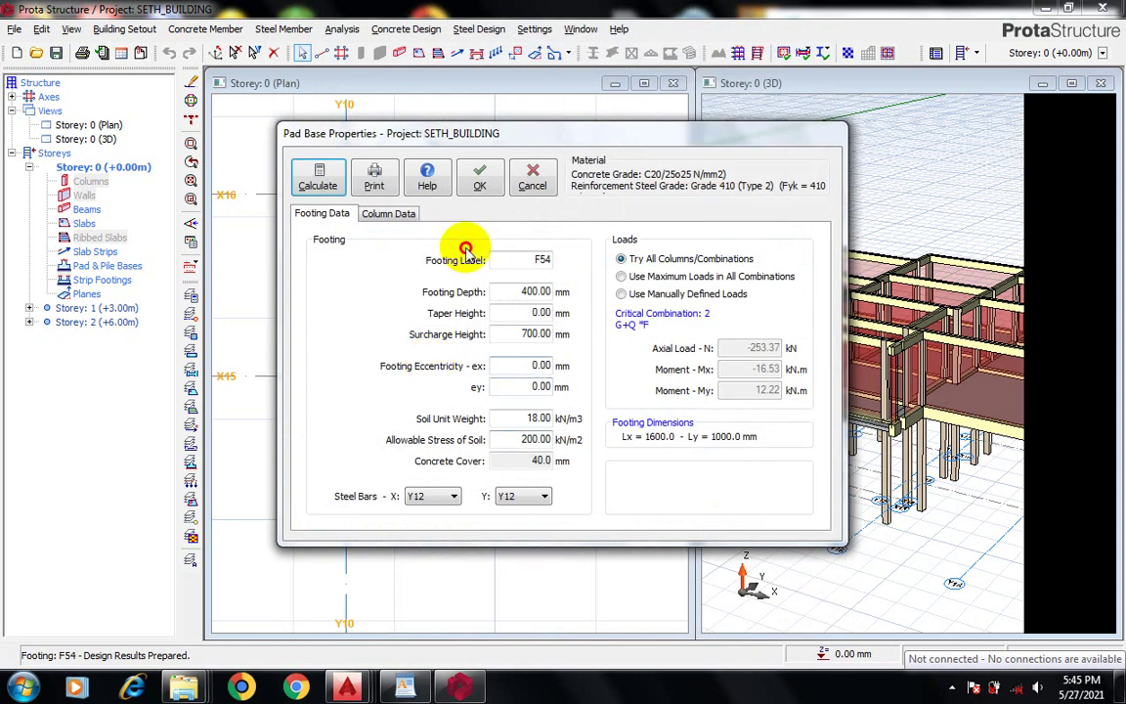
{"action": "left_click", "coordinate": [478, 185]}
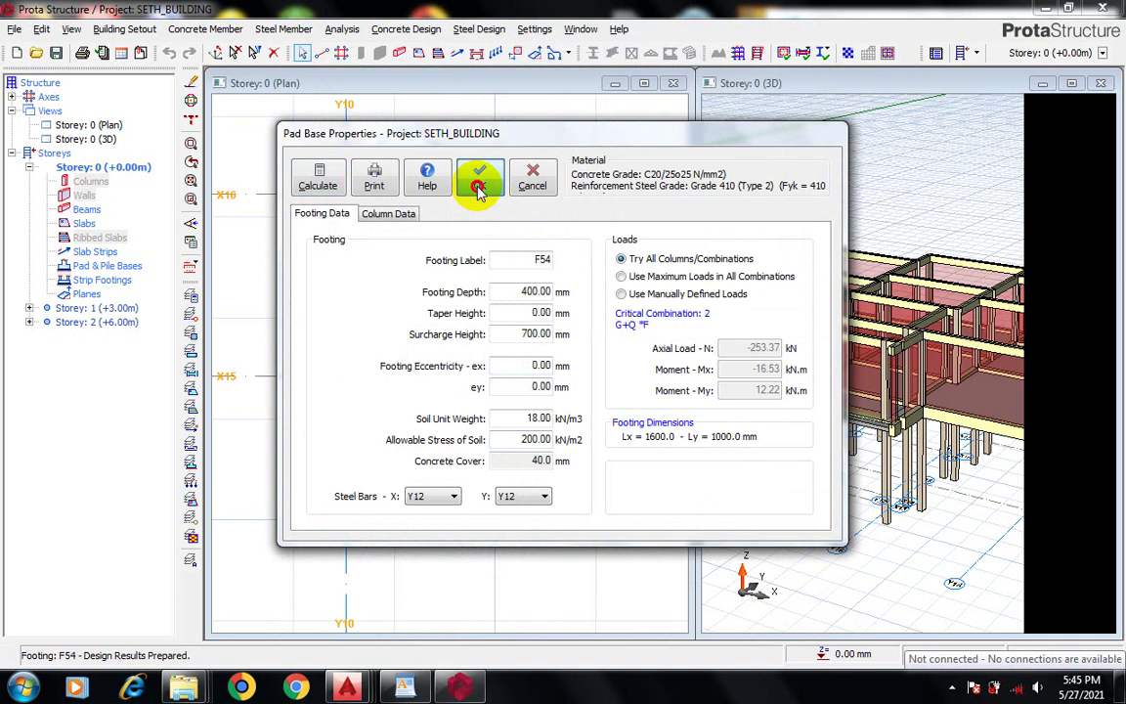
{"action": "left_click", "coordinate": [479, 186]}
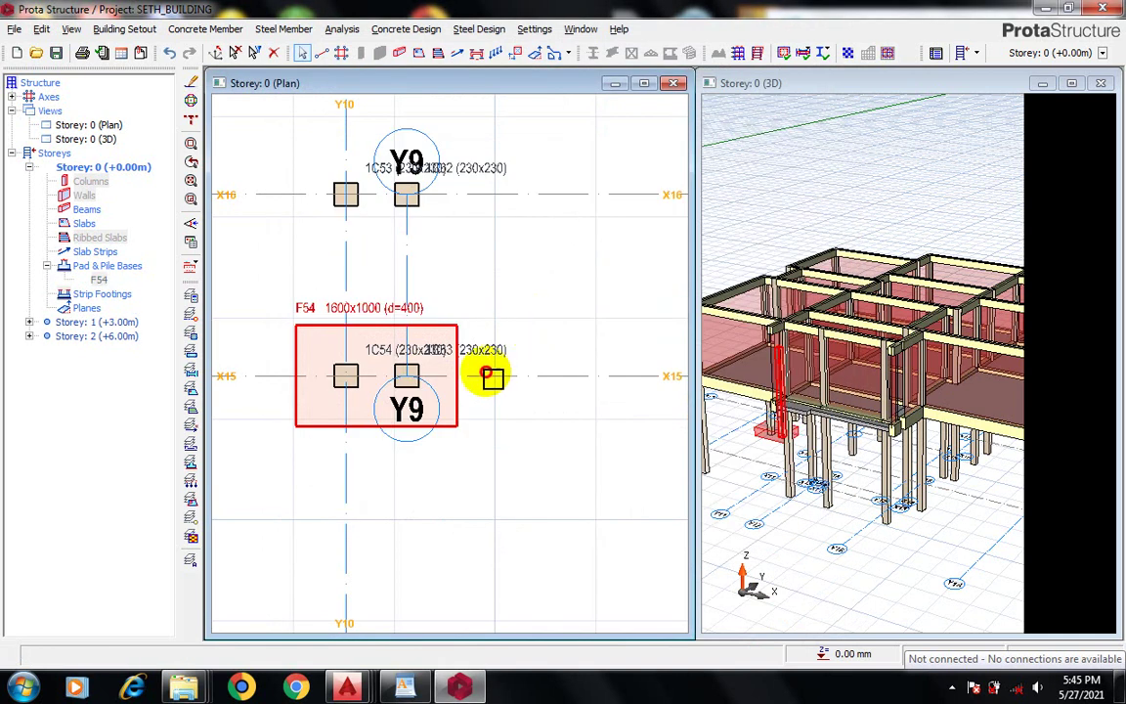